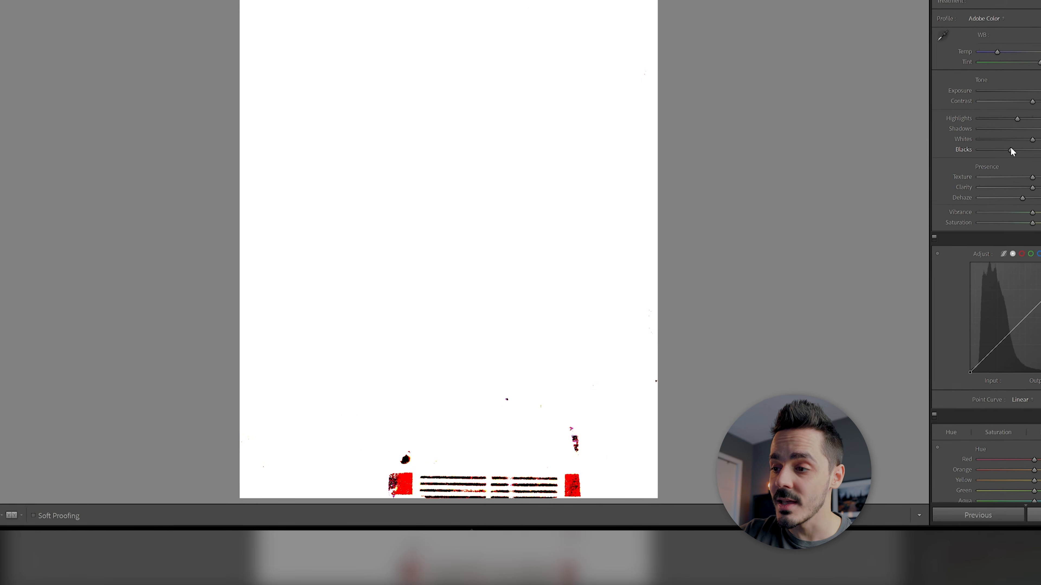
- Adjust the photo's basic tones to Highlights -19, Shadows +35, Whites -14 and Blacks -41
left_click_drag(1010, 148, 1018, 139)
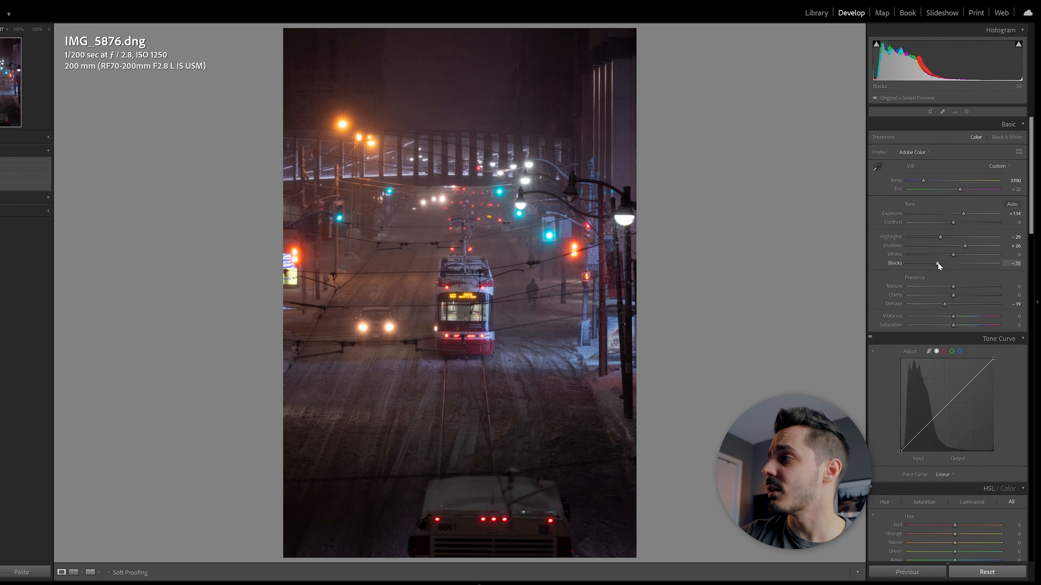
left_click_drag(938, 263, 936, 238)
left_click_drag(935, 238, 937, 237)
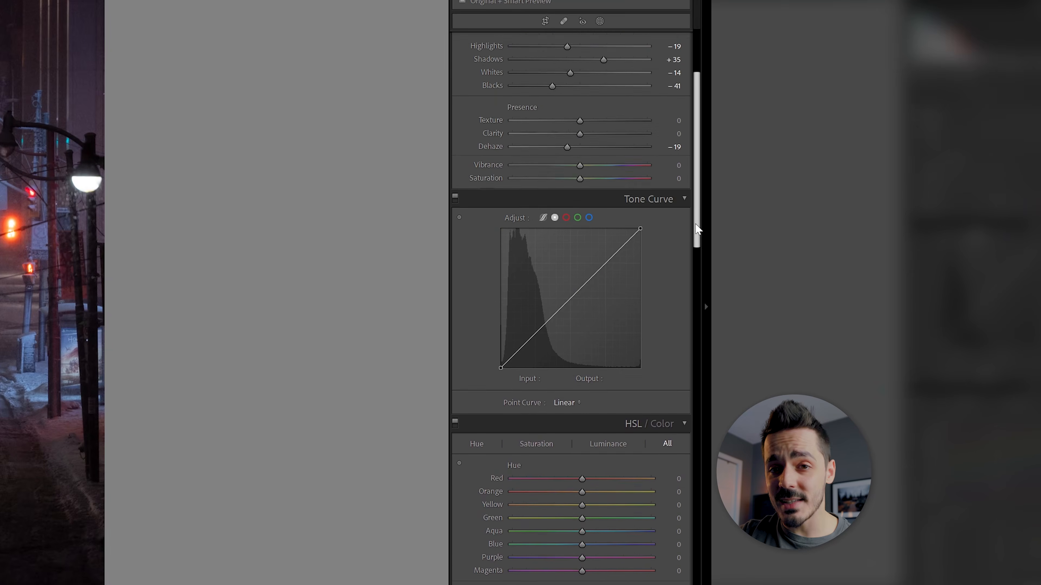
- Shape an S-shaped tone curve with a midtone point at 102/102, lowered shadows and a highlight point at input 170, output 200
scroll(697, 229, "down", 2)
scroll(697, 229, "up", 1)
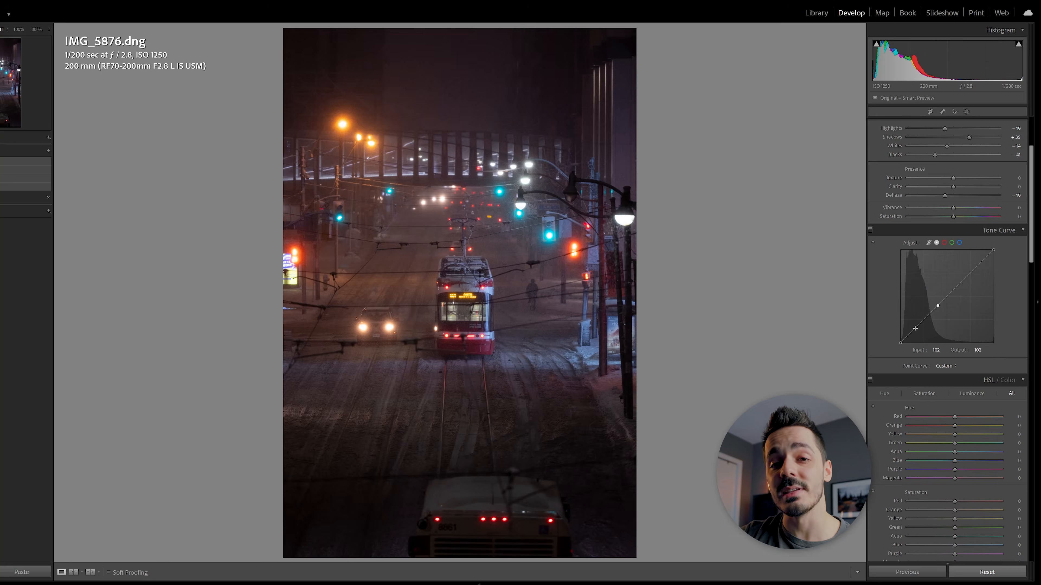
left_click_drag(917, 325, 919, 333)
left_click_drag(960, 279, 963, 277)
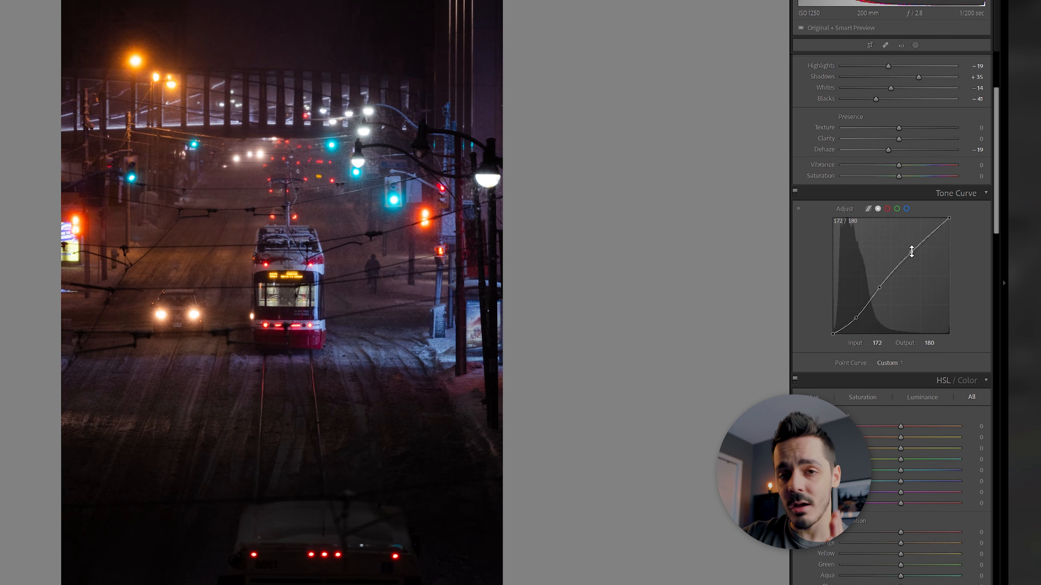
left_click_drag(911, 252, 911, 243)
left_click(348, 161)
left_click(362, 168)
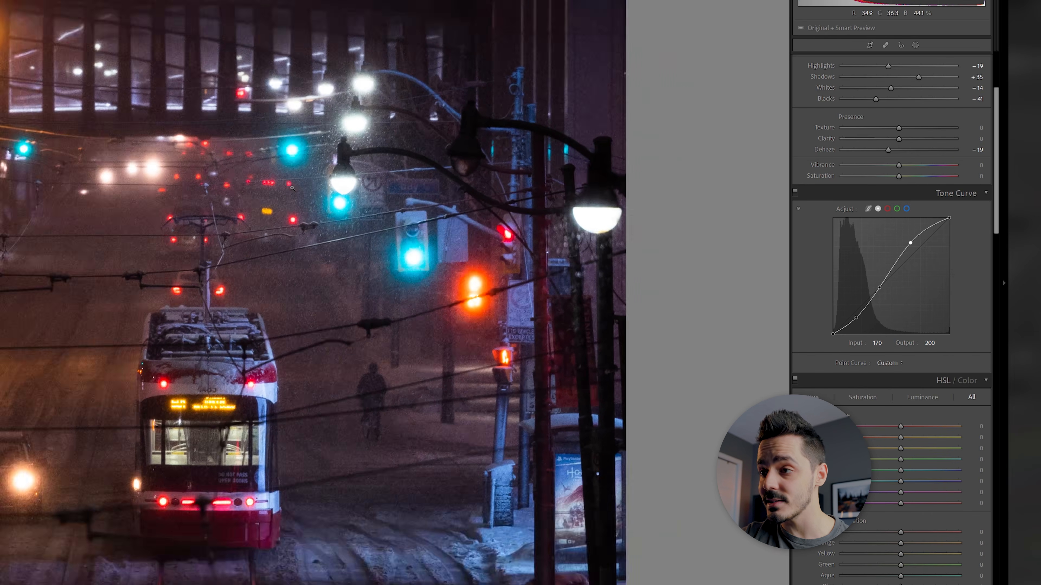
- Refine the tone curve with extra points, placing a deep shadow point at input 32, output 26 and a highlight point at 207/230
left_click_drag(857, 317, 856, 320)
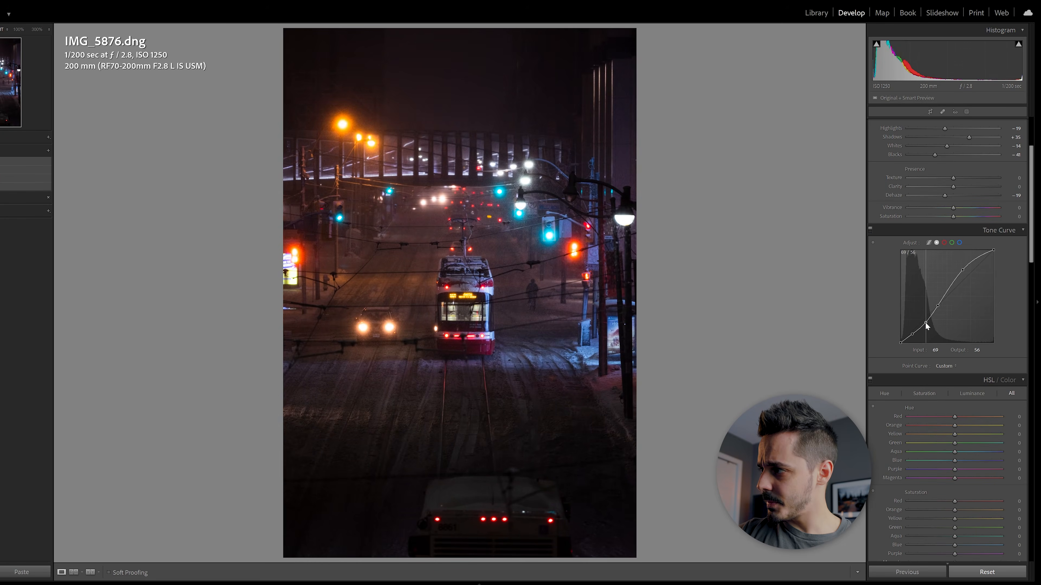
left_click_drag(926, 323, 913, 332)
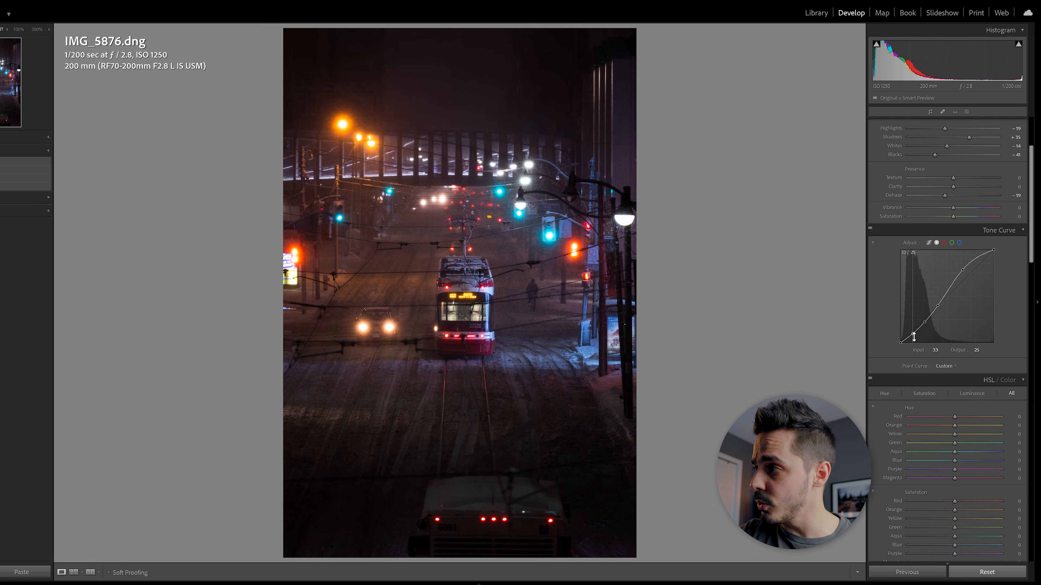
key("alt")
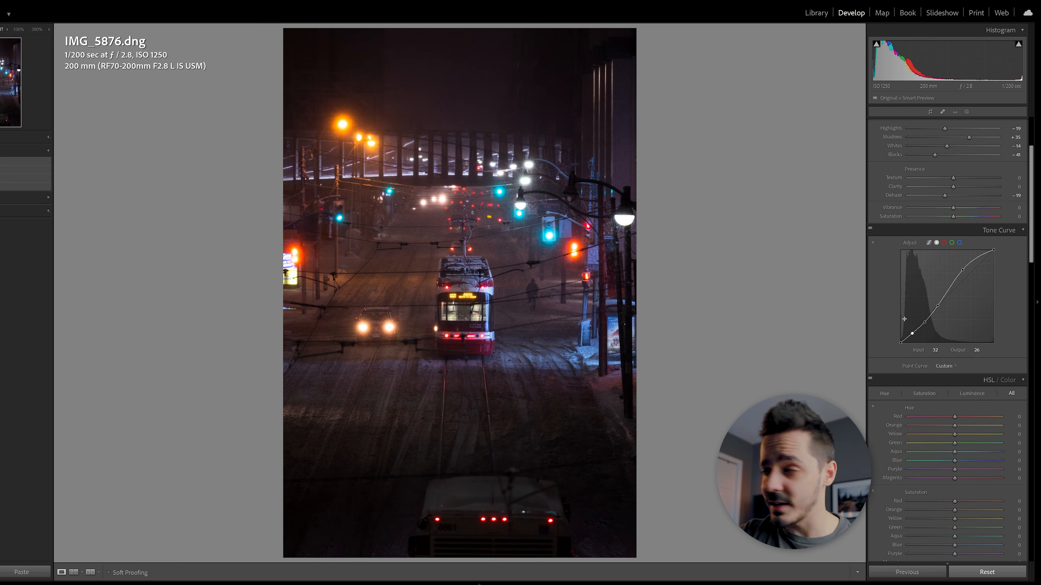
mouse_move(925, 323)
left_mouse_down()
mouse_move(928, 349)
mouse_move(924, 337)
left_mouse_up()
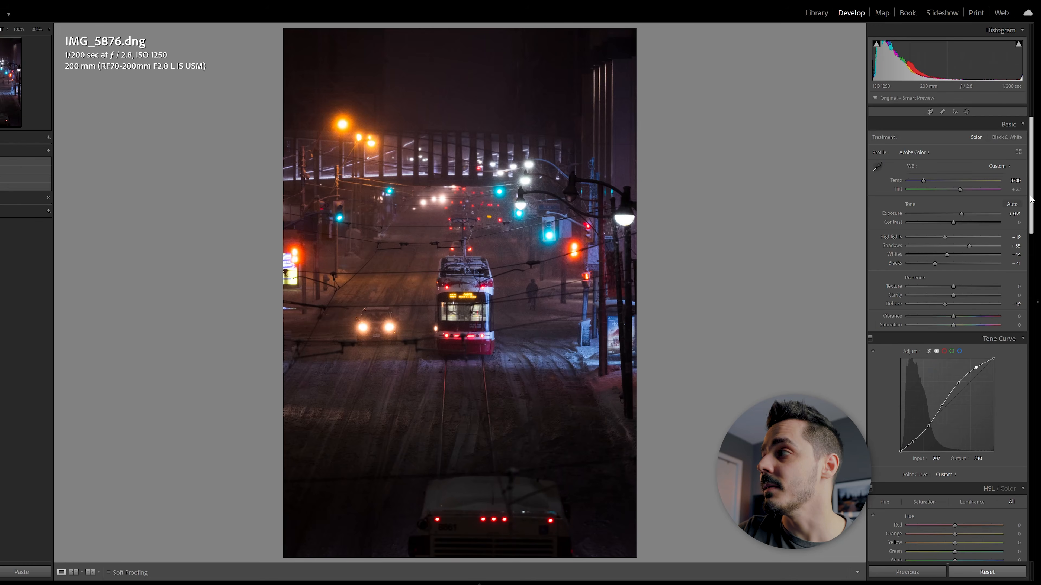
- Shift the photo's blues toward teal by setting the Blue Primary hue in Calibration to -44
scroll(947, 328, "down", 10)
scroll(947, 287, "down", 2)
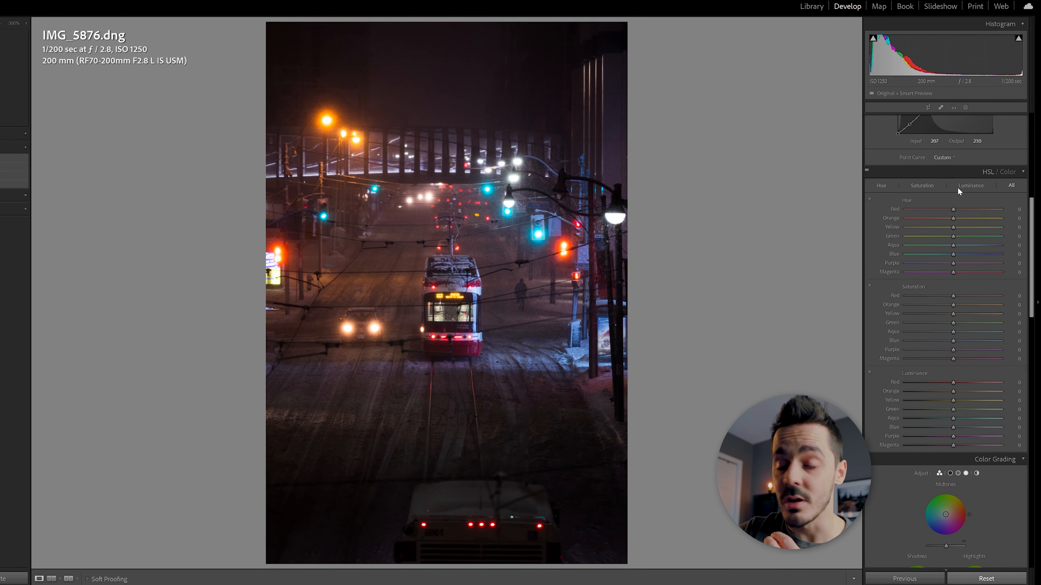
left_click_drag(1032, 249, 1037, 562)
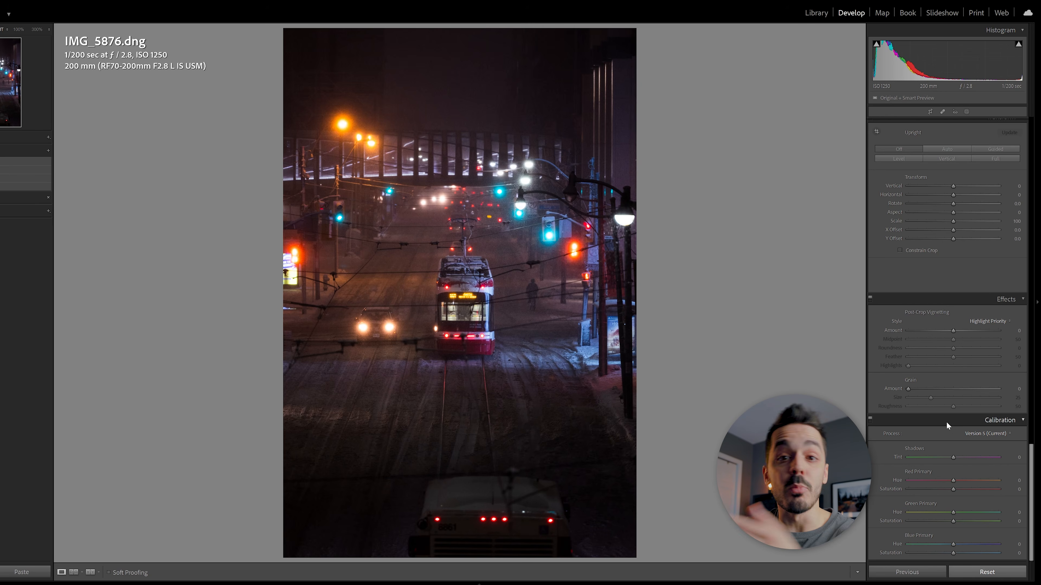
left_click(953, 512)
left_click_drag(951, 512, 931, 518)
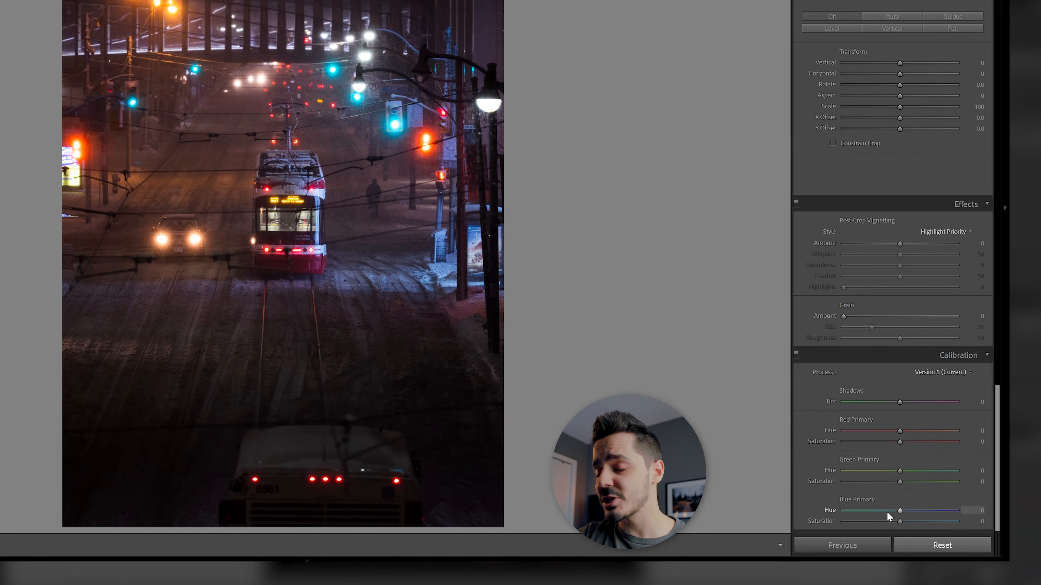
left_click_drag(898, 508, 854, 510)
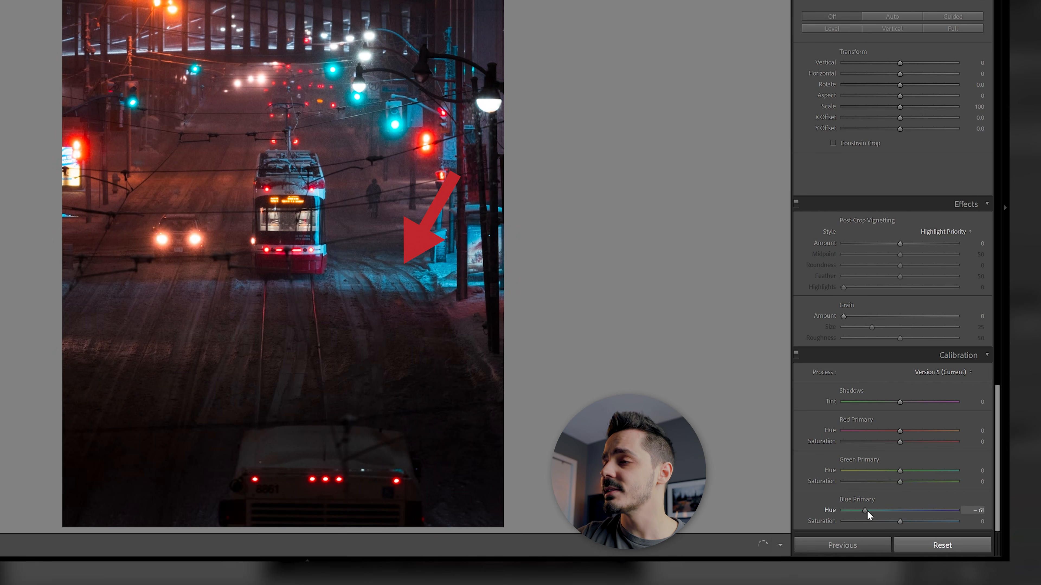
left_click_drag(862, 512, 863, 513)
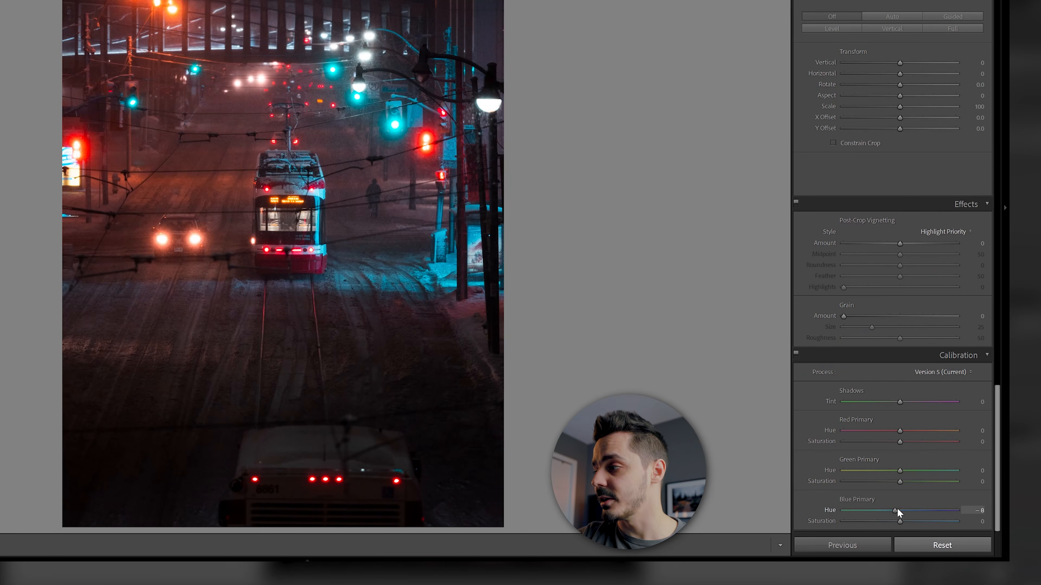
left_click_drag(898, 510, 940, 512)
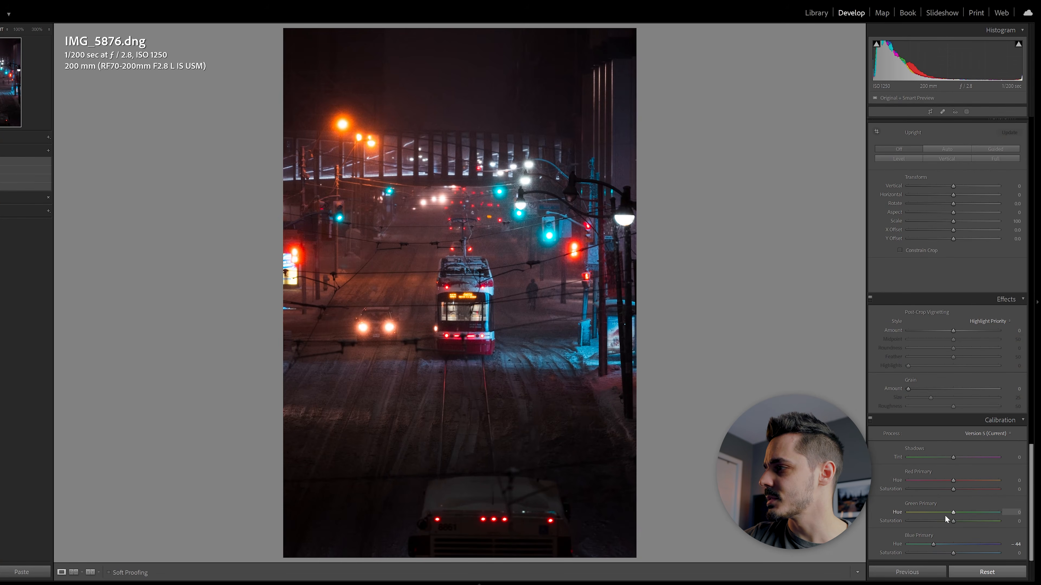
- Set the Green Primary hue in Calibration to +53 and check the colours around the streetcar up close
left_click_drag(952, 512, 983, 513)
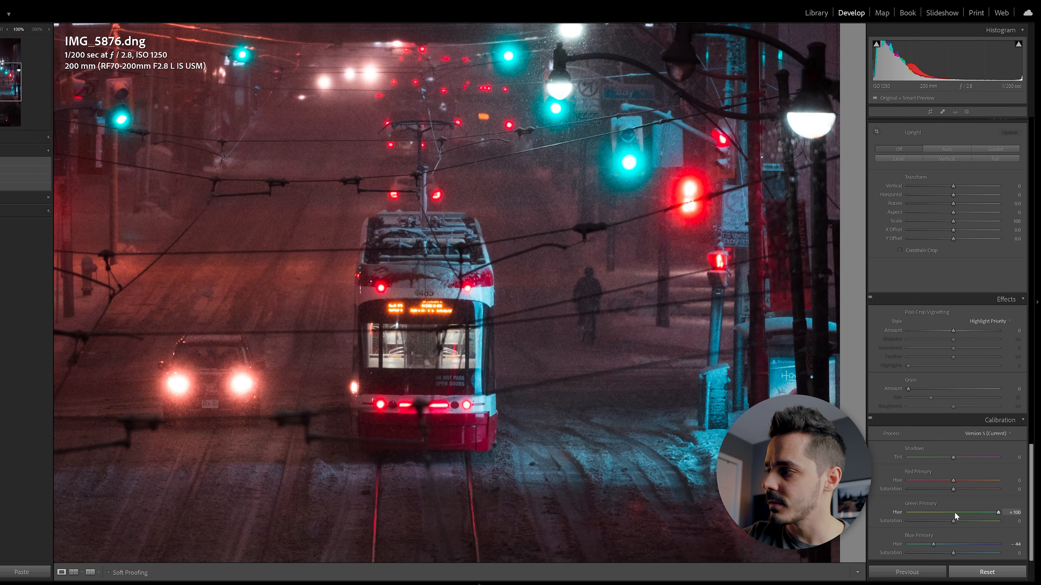
left_click_drag(955, 514, 977, 513)
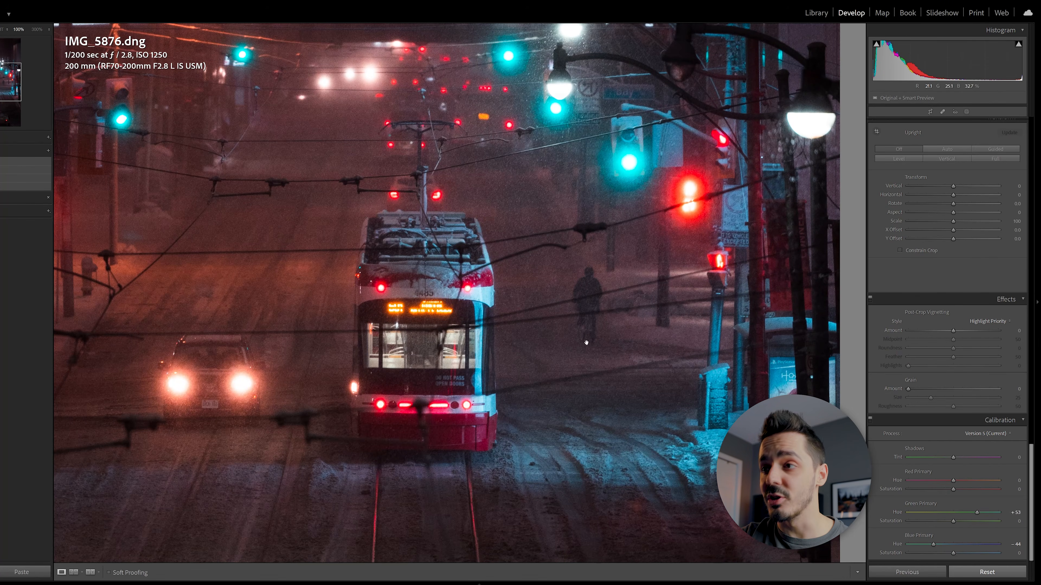
left_click(586, 342)
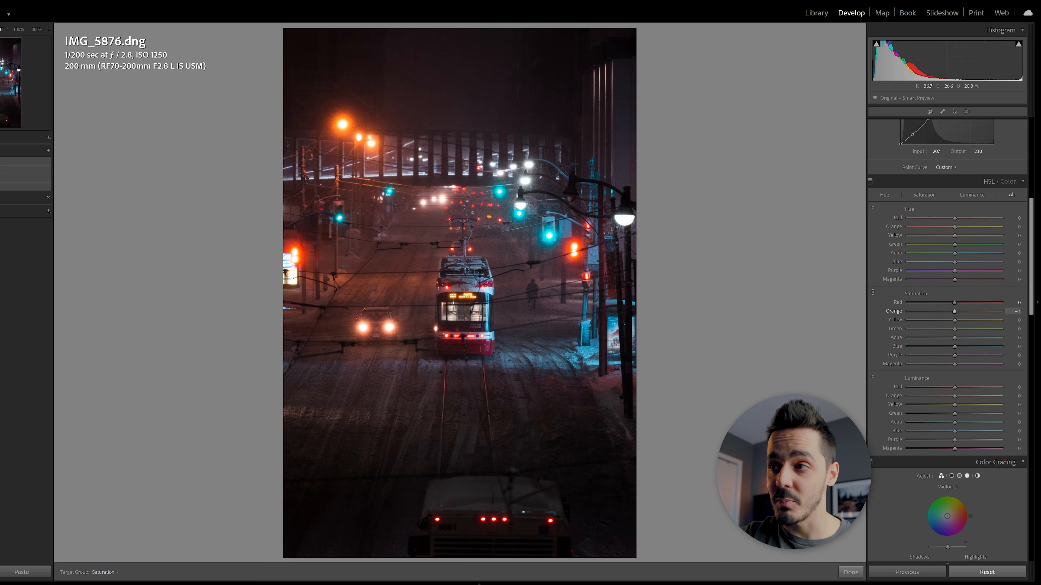
- Set the HSL saturation to Orange -42, Yellow -98, Green -74, Aqua -3, Blue +6 and Magenta +19
left_click_drag(381, 283, 381, 318)
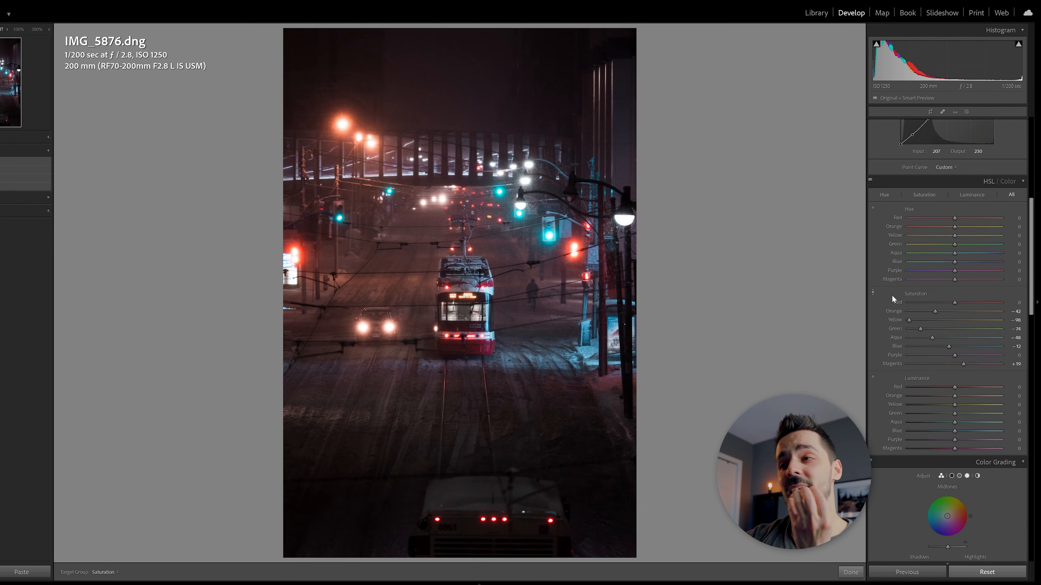
left_click_drag(950, 347, 955, 345)
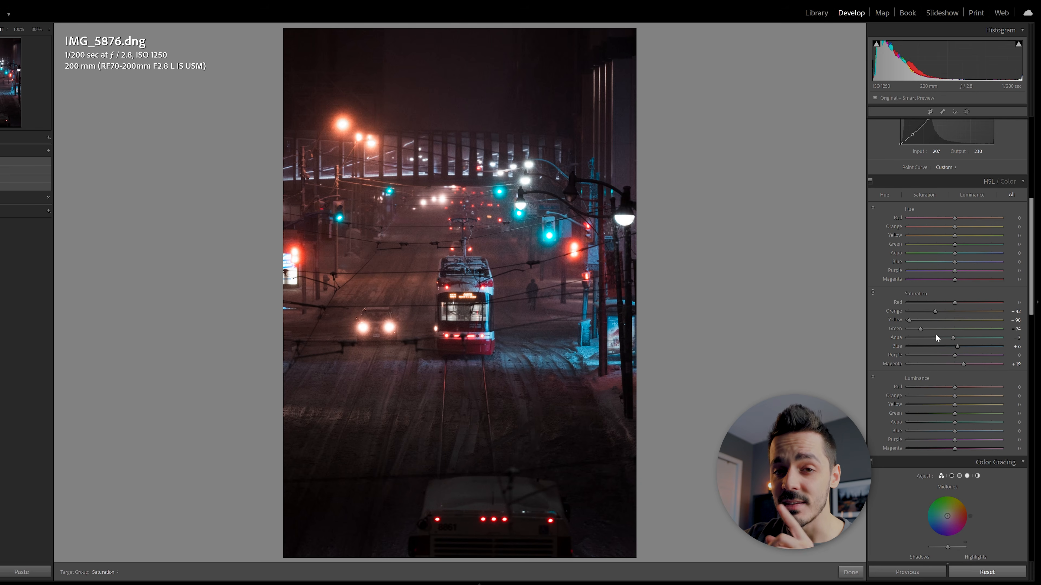
- Set HSL luminance to Red +2, Orange -9, Yellow -15, Green -10, Aqua +7, and hue to Orange -22, Yellow -26, Aqua +15
mouse_move(954, 422)
left_mouse_down()
mouse_move(927, 422)
mouse_move(957, 425)
left_mouse_up()
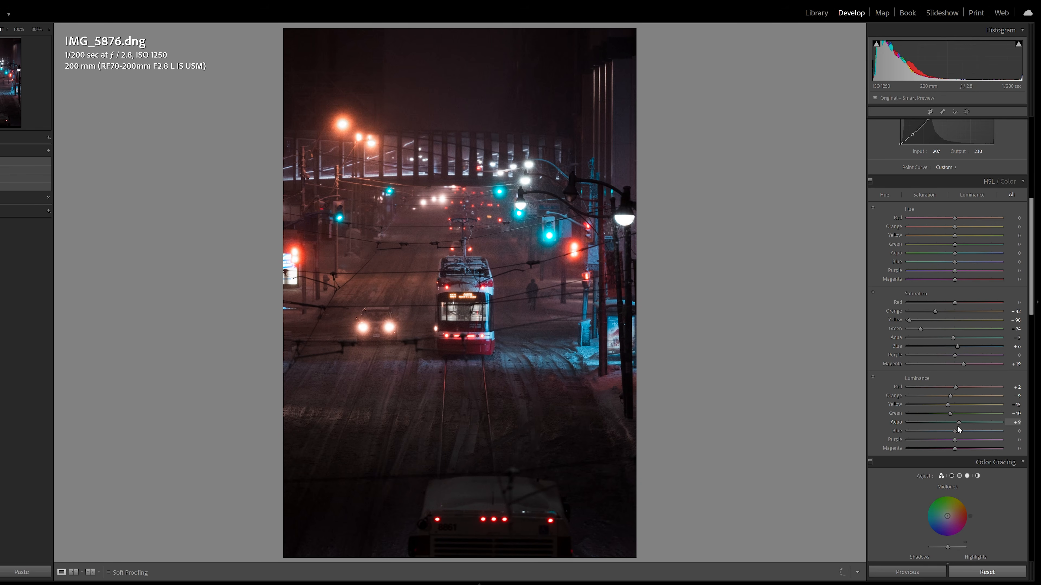
left_click_drag(948, 226, 933, 224)
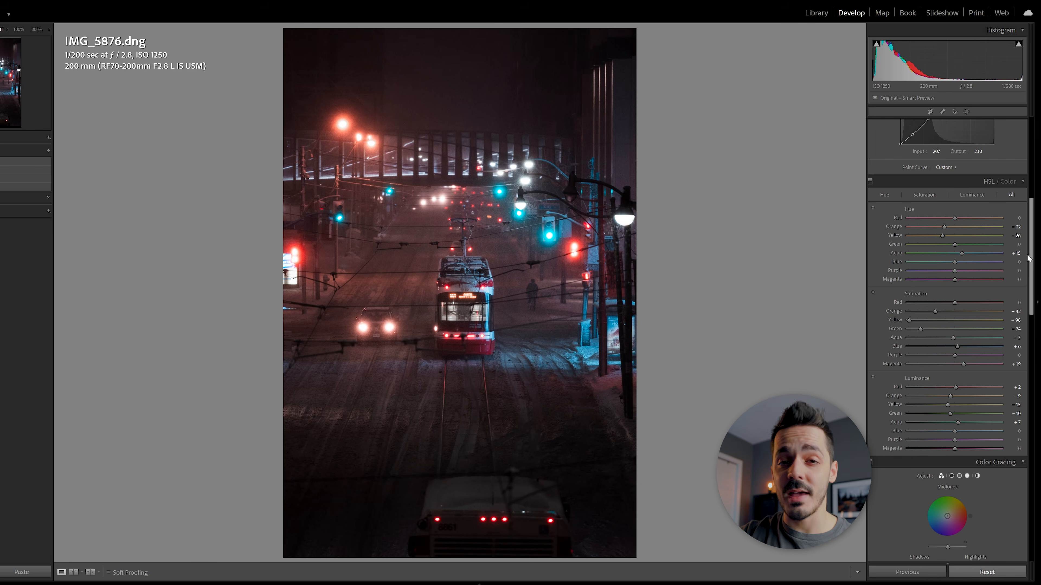
- Add a linear gradient mask from the photo's lower edge up to the streetcar, with exposure -0.54 and saturation -44
left_click_drag(1034, 260, 1035, 321)
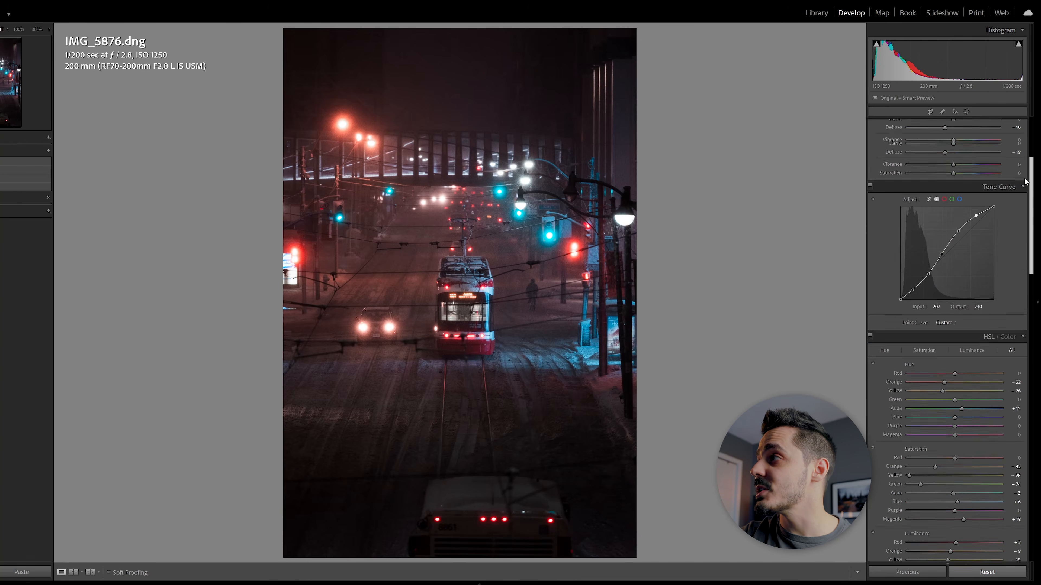
left_click(1016, 125)
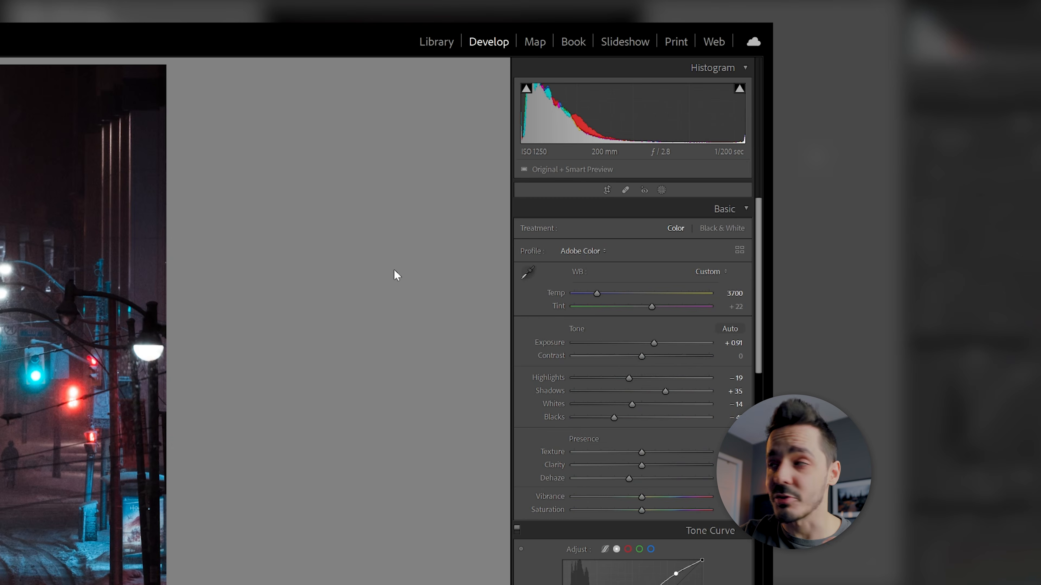
left_click(661, 190)
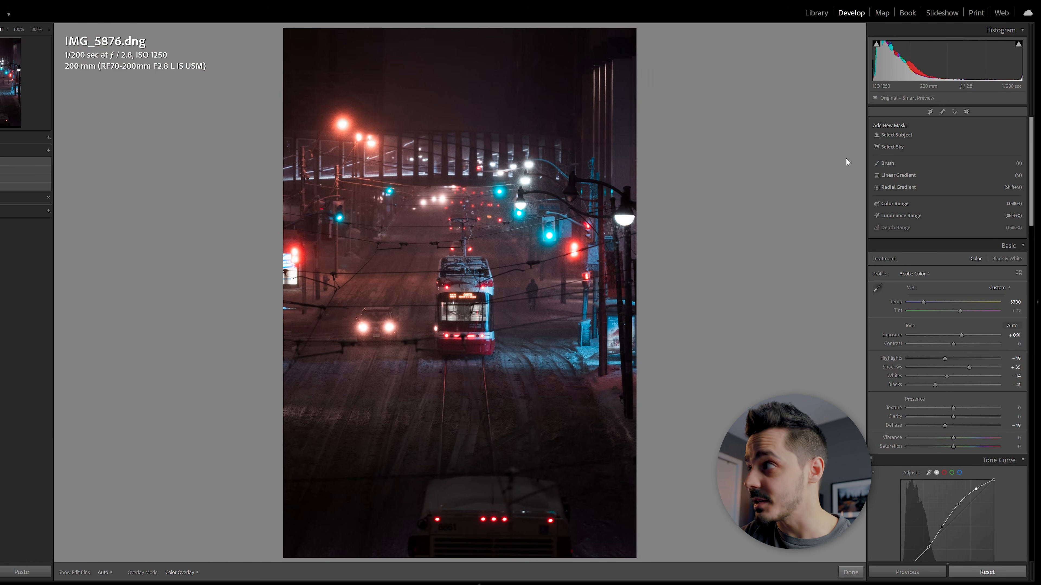
left_click(889, 175)
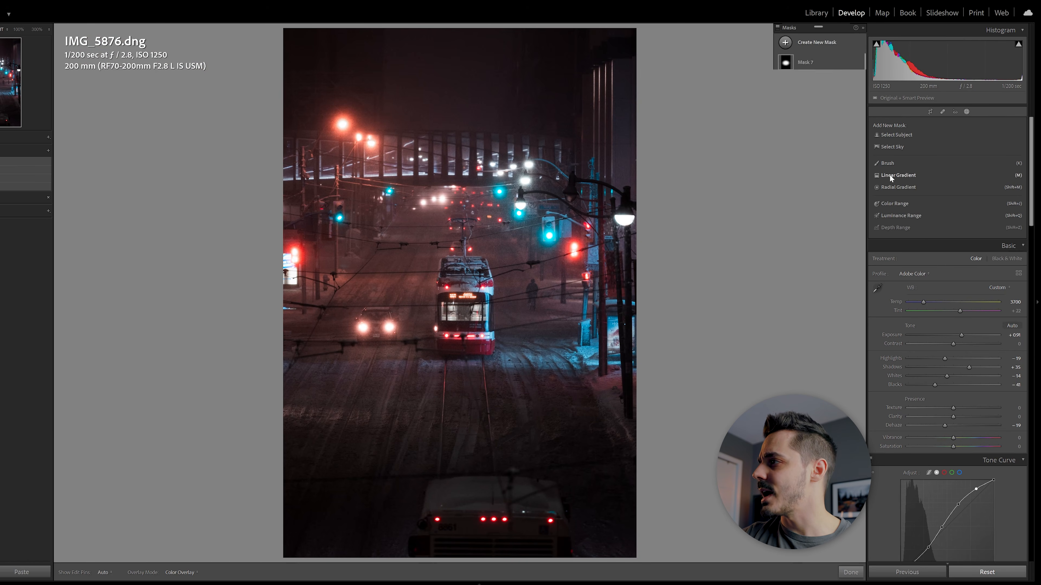
left_click_drag(454, 554, 455, 364)
mouse_move(949, 171)
left_mouse_down()
mouse_move(930, 169)
mouse_move(943, 169)
left_mouse_up()
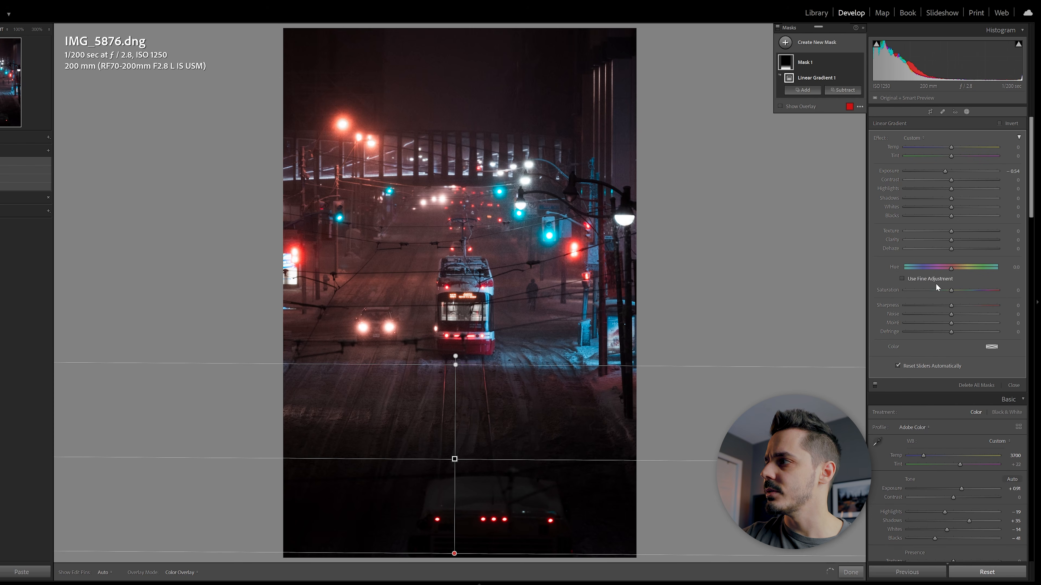
left_click_drag(904, 293, 886, 292)
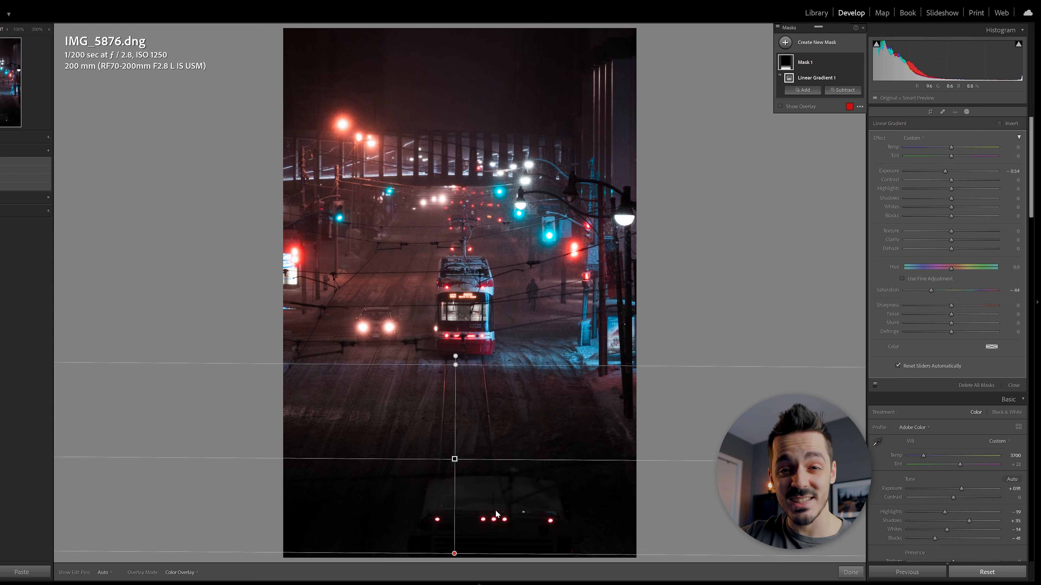
left_click(851, 573)
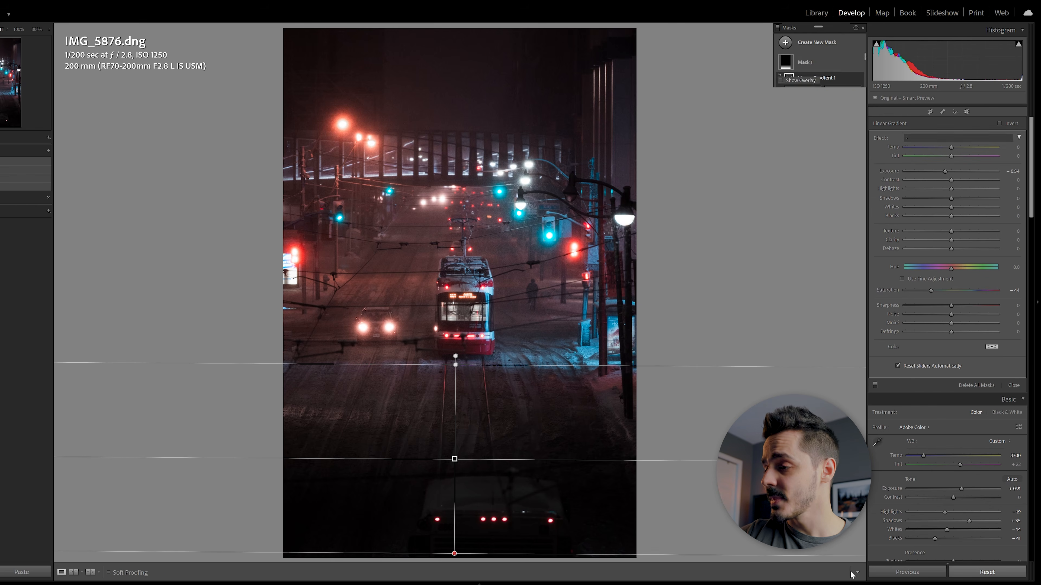
- Add a radial gradient mask over the foreground bus's tail lights, lower its saturation to about -39 and widen the ellipse
left_click(967, 113)
left_click(784, 42)
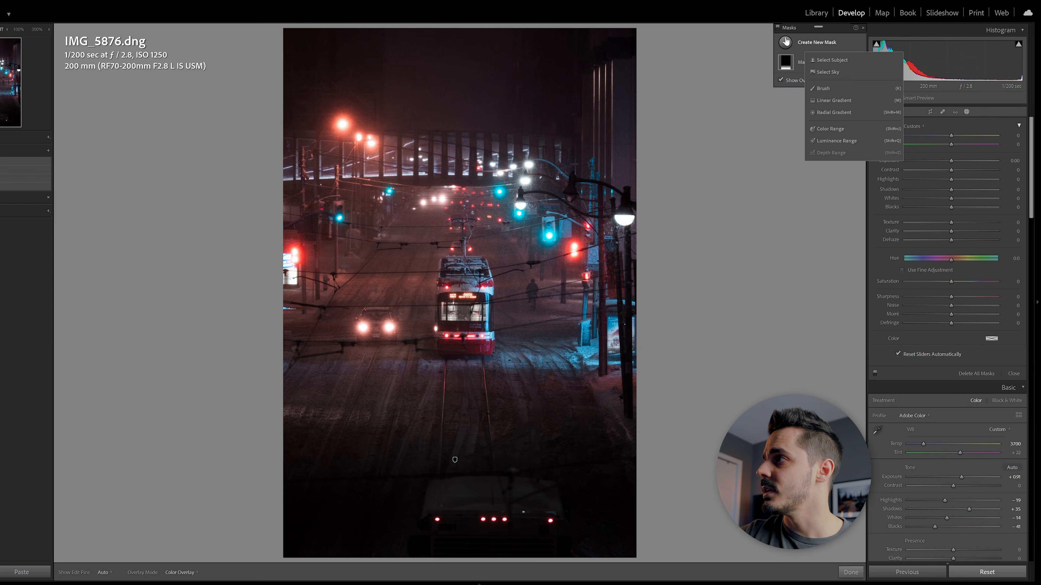
left_click(829, 111)
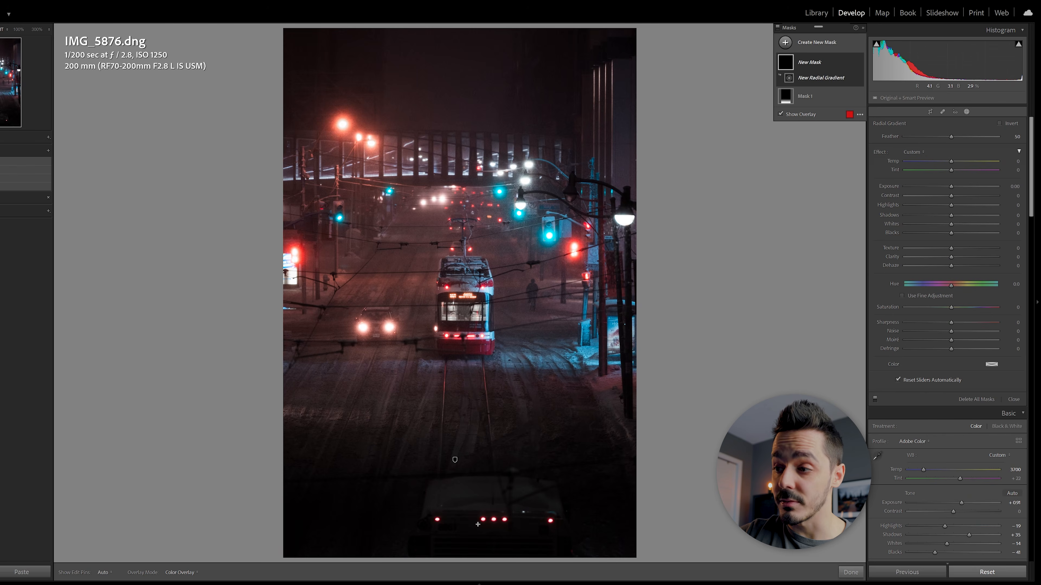
left_click_drag(488, 525, 554, 491)
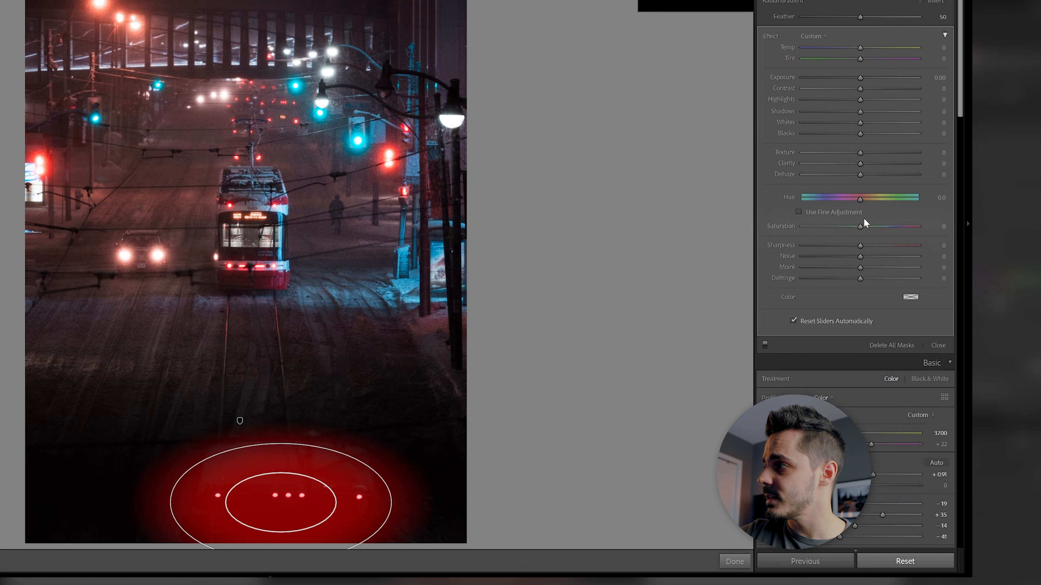
left_click_drag(951, 307, 934, 308)
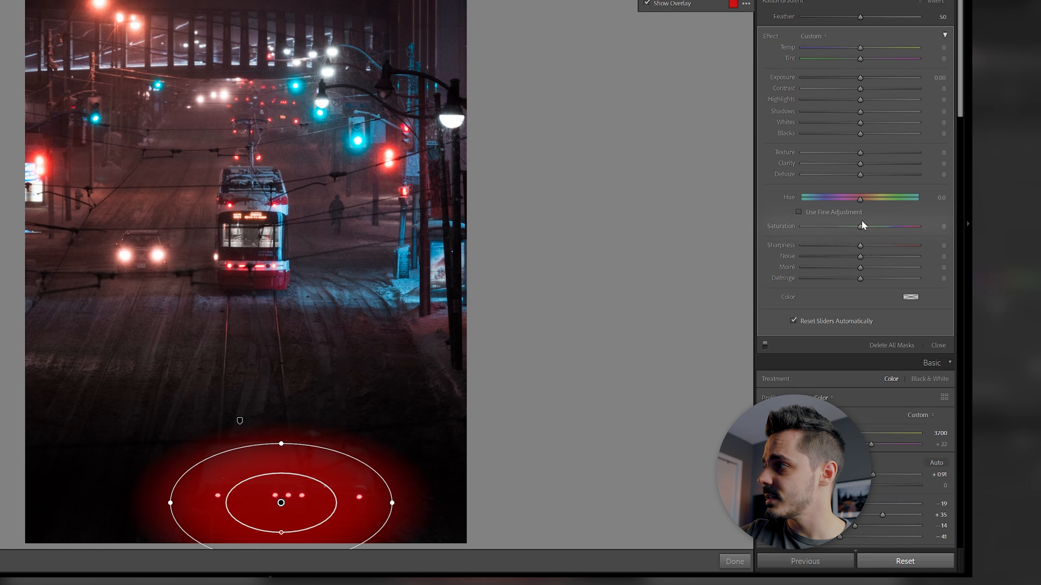
left_click_drag(837, 228, 835, 227)
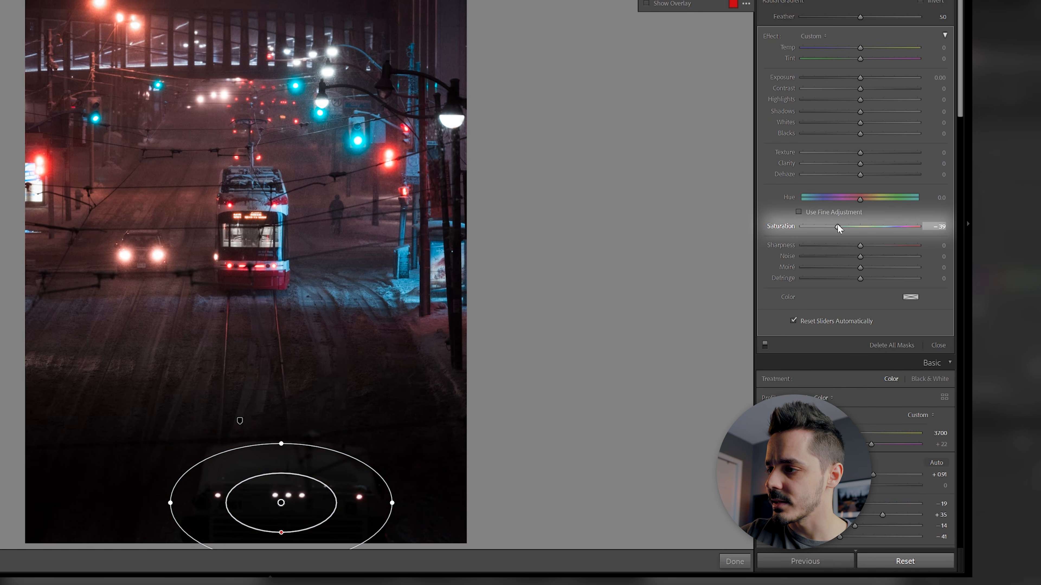
left_click_drag(393, 503, 425, 500)
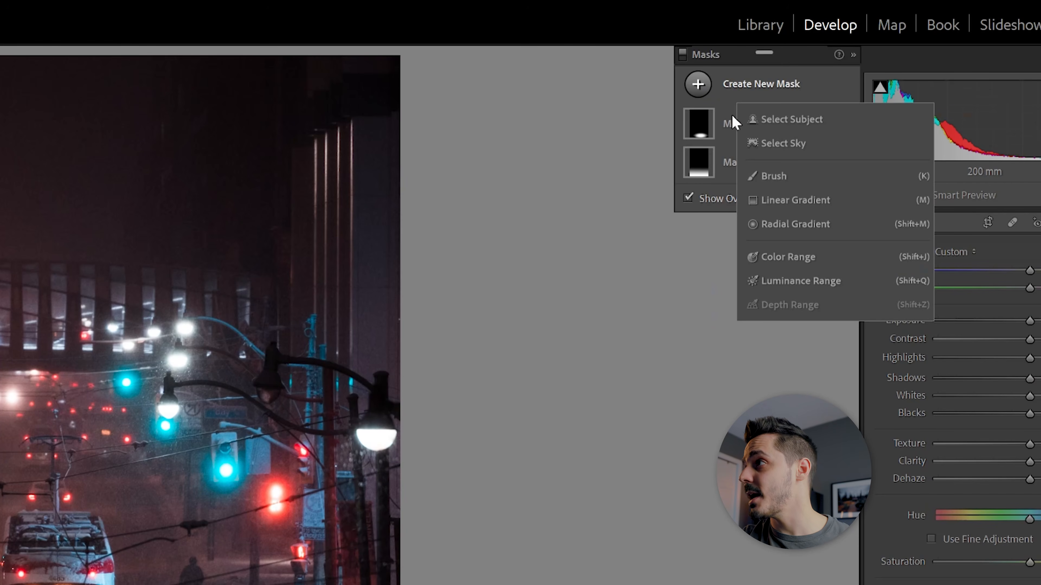
- Create a subject mask that selects the streetcar and inspect its edges at 100% zoom
left_click(799, 120)
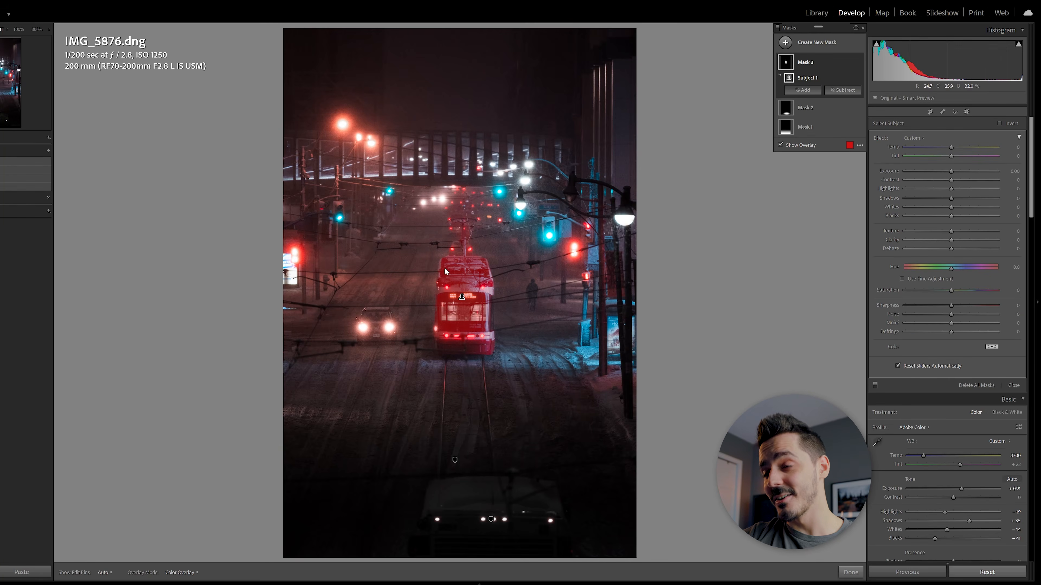
key("z")
key("z")
key("z")
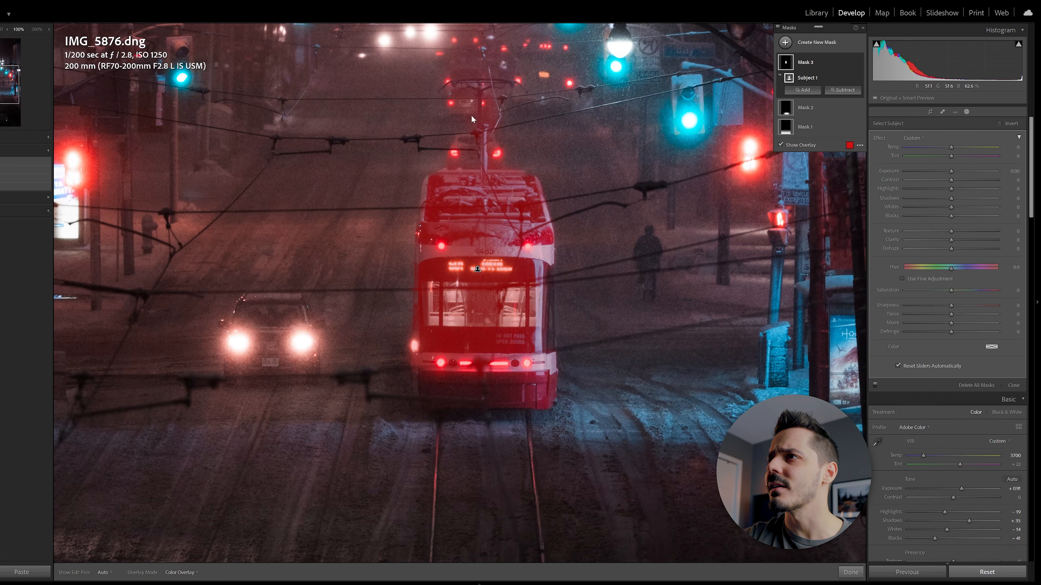
left_click_drag(434, 123, 426, 191)
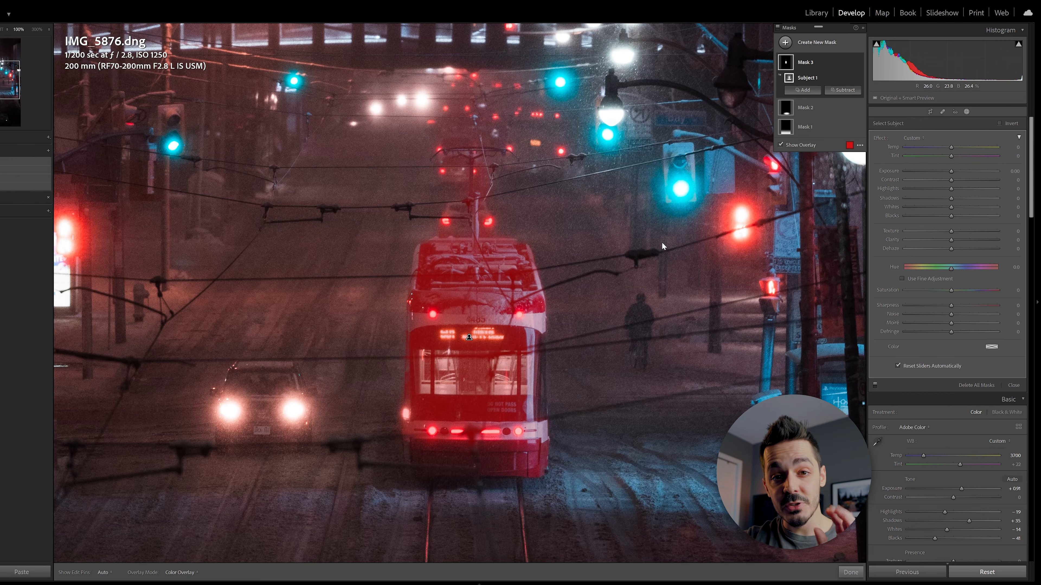
- Add a brush with Auto Mask to the subject mask and paint in the streetcar's uncovered lower body
left_click(803, 90)
left_click(814, 137)
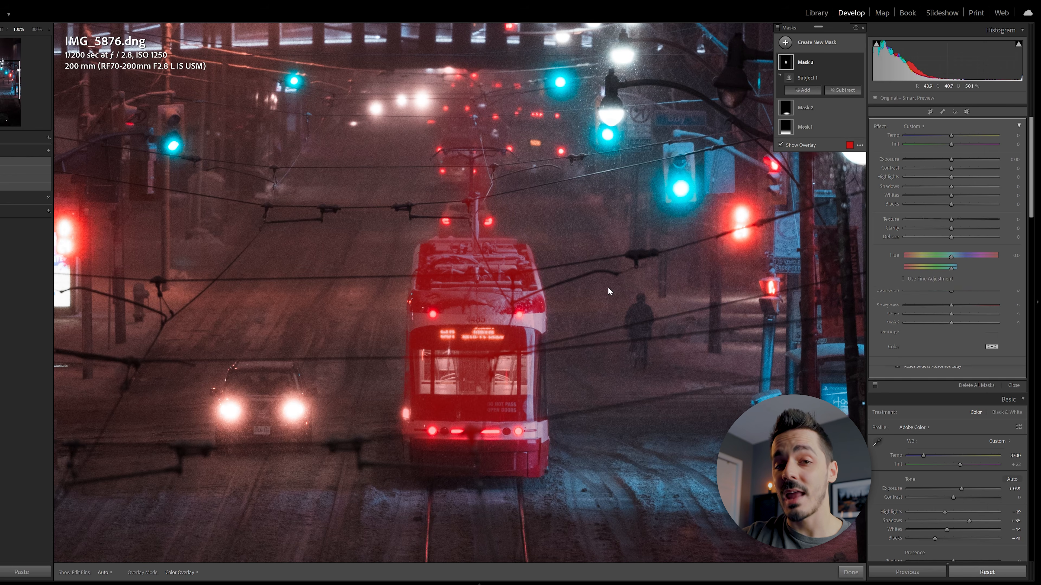
scroll(501, 438, "up", 2)
mouse_move(510, 414)
left_mouse_down()
mouse_move(521, 453)
mouse_move(526, 424)
mouse_move(474, 451)
mouse_move(445, 449)
mouse_move(483, 449)
mouse_move(431, 444)
mouse_move(438, 378)
mouse_move(431, 435)
mouse_move(500, 401)
mouse_move(521, 424)
mouse_move(524, 328)
mouse_move(512, 426)
left_mouse_up()
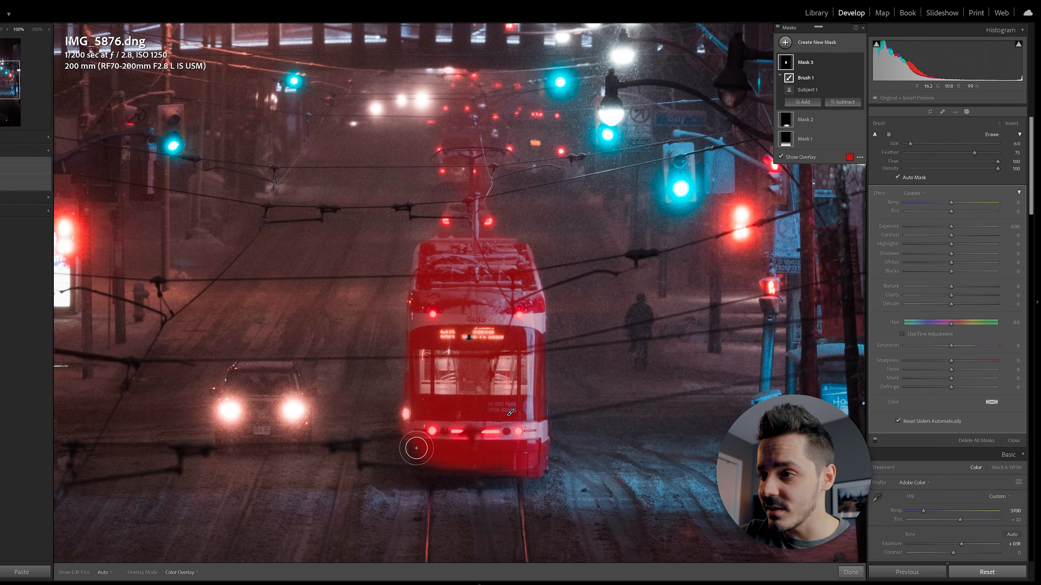
key("h")
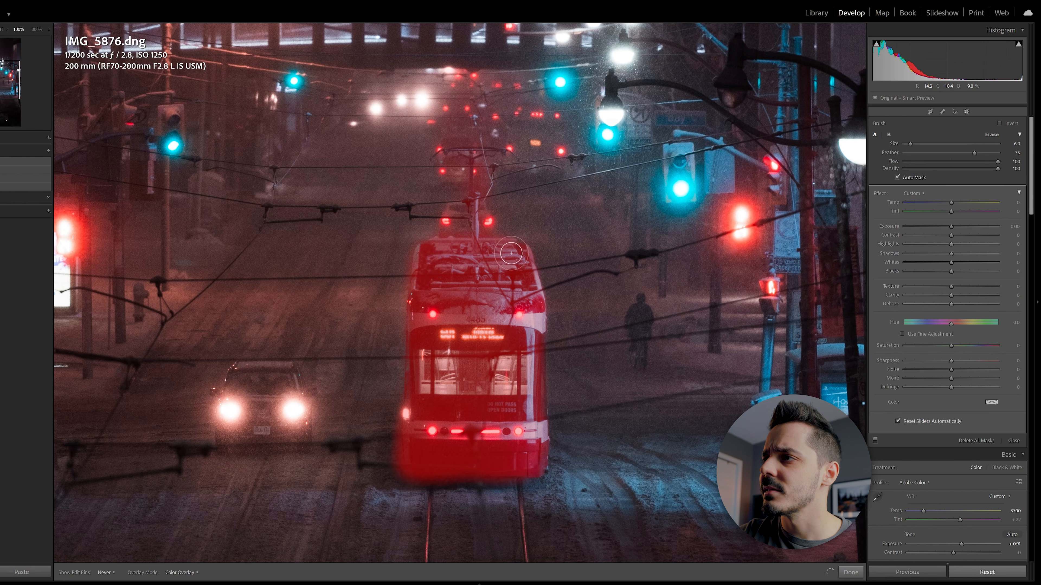
key("h")
- Paint the streetcar's roof pole and pantograph into the mask and erase the overlay spilling past the streetcar's edges
scroll(476, 225, "down", 1)
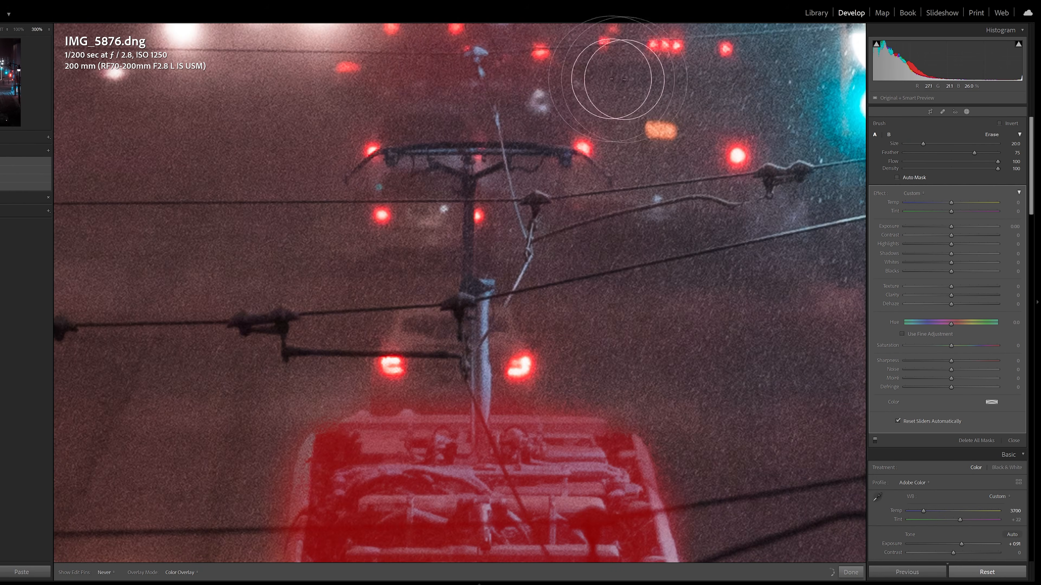
key("h")
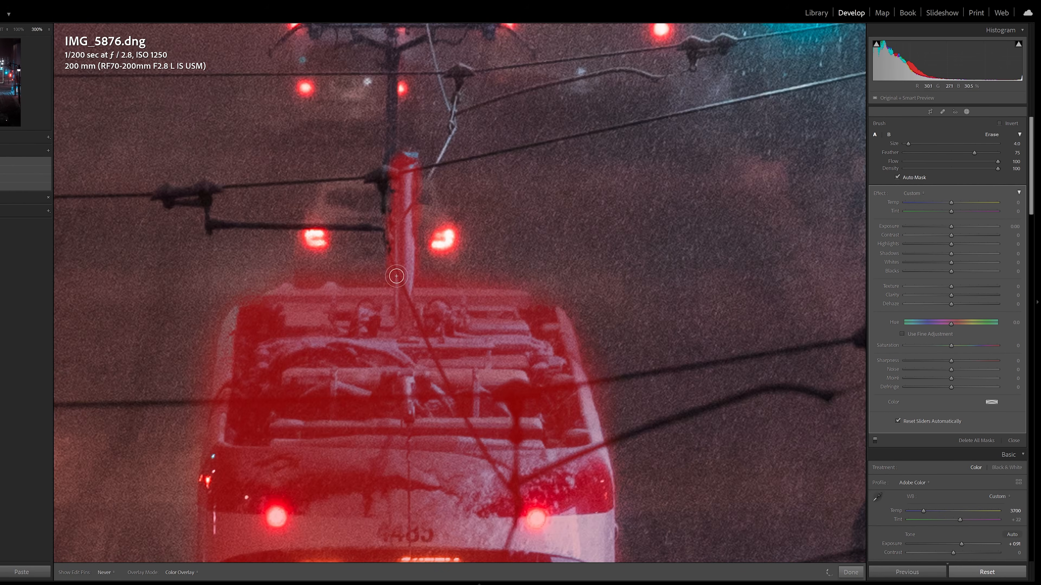
key("z")
left_click_drag(316, 279, 475, 275)
key("h")
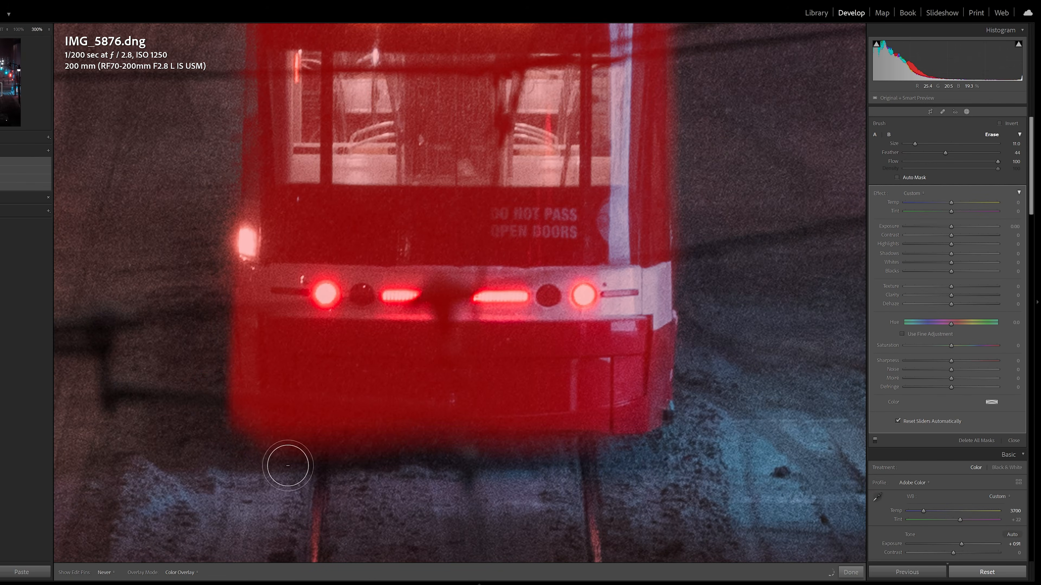
key("z")
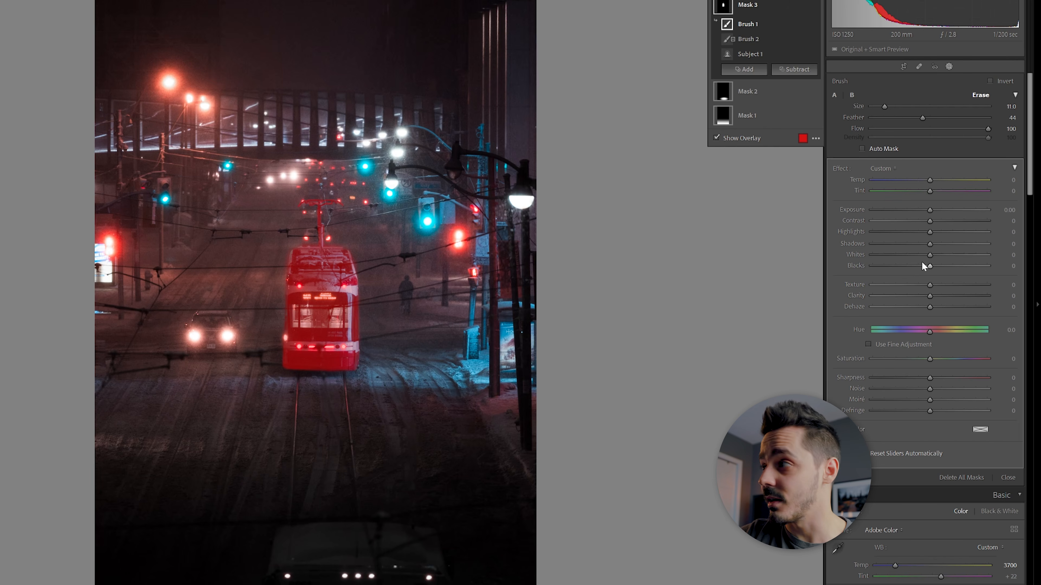
- Set the streetcar mask's exposure to 0.18, clarity to 13 and dehaze to about 8, and raise its sharpness slightly
key("o")
left_click_drag(930, 207, 932, 206)
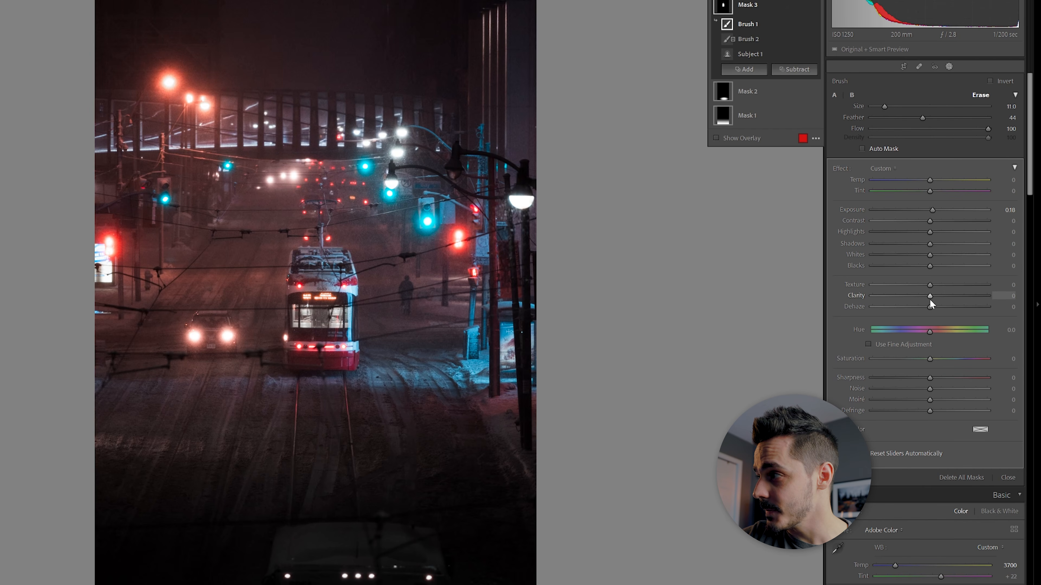
left_click_drag(930, 299, 939, 298)
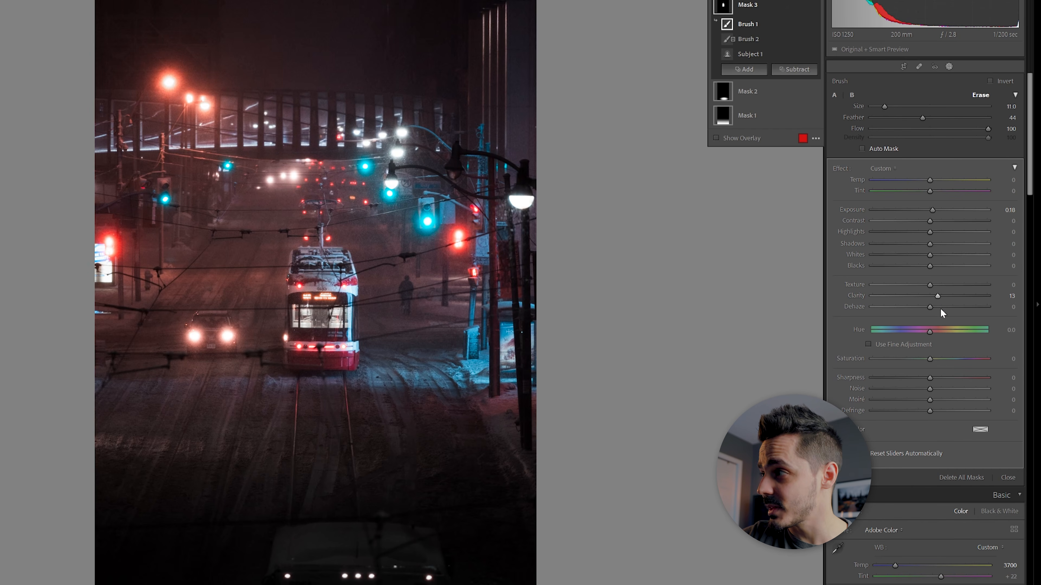
left_click_drag(930, 307, 938, 308)
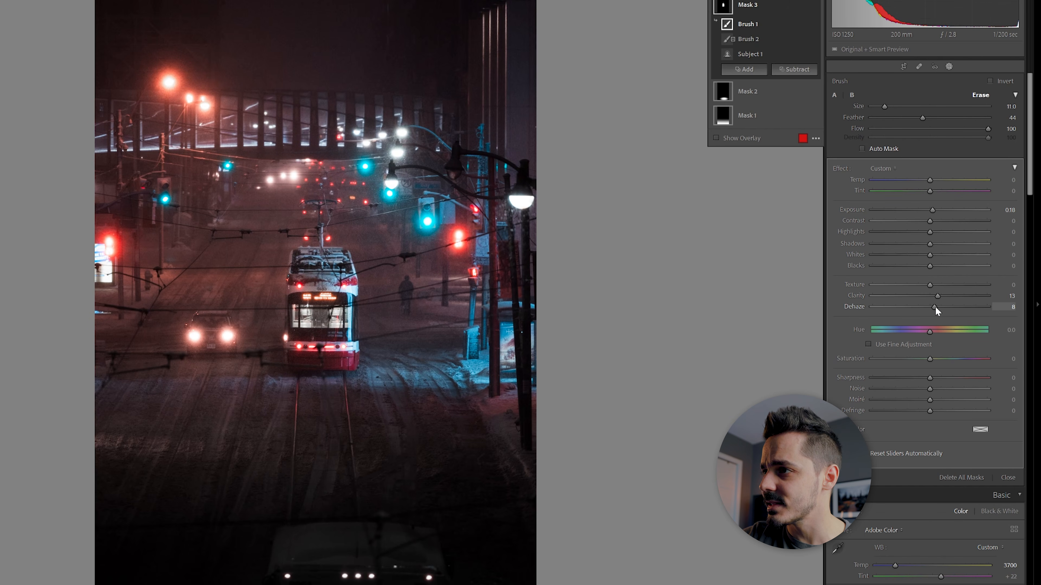
left_click_drag(929, 380, 936, 379)
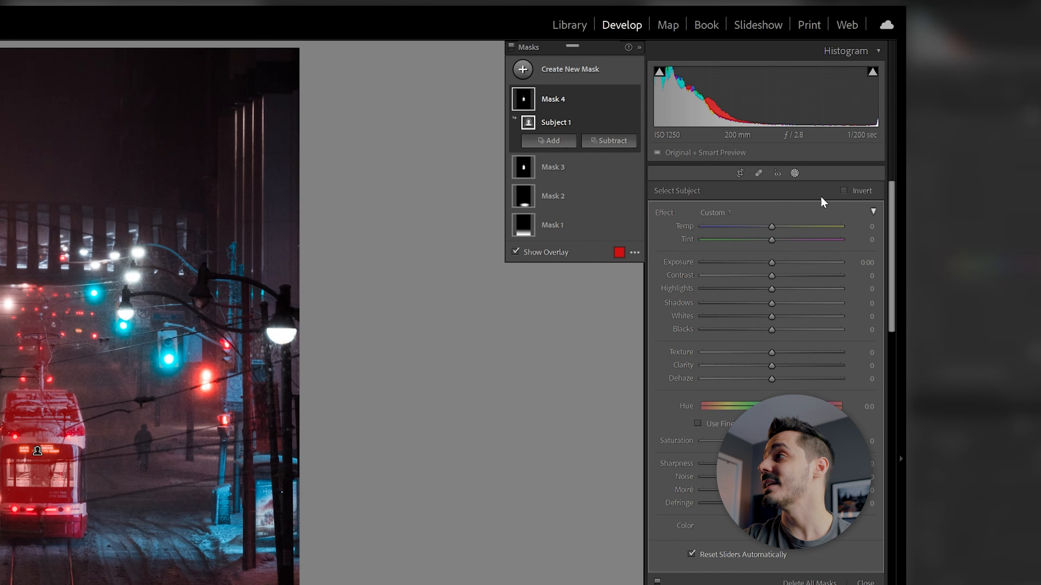
- Invert the new subject mask so it covers everything except the streetcar, and check the selection around the streetcar
left_click(844, 191)
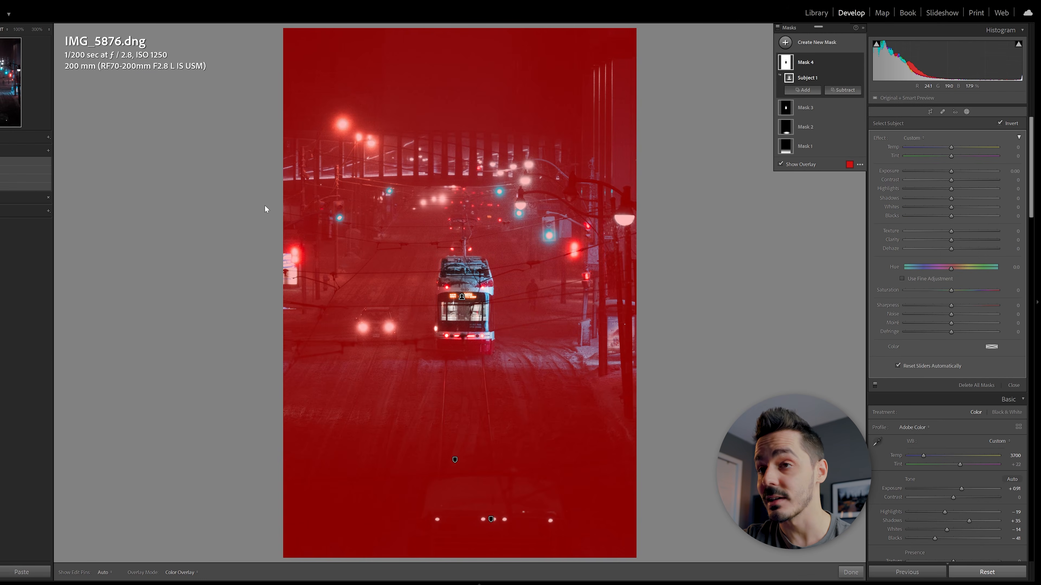
left_click(471, 333)
left_click_drag(470, 332, 550, 538)
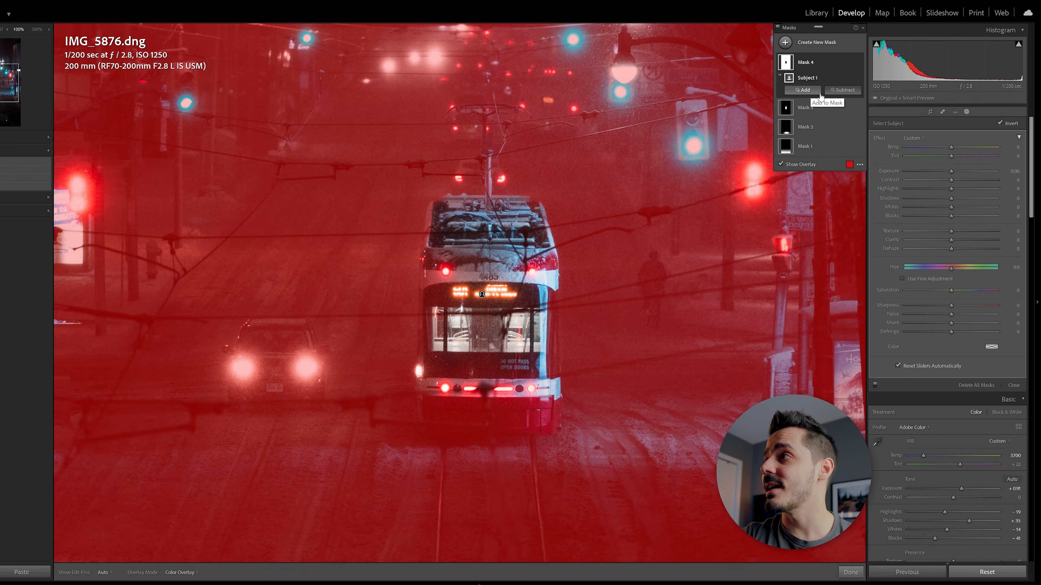
- Subtract the streetcar's lower body and roof equipment from the inverted mask using a brush with feather 75 and Auto Mask on
left_click(842, 92)
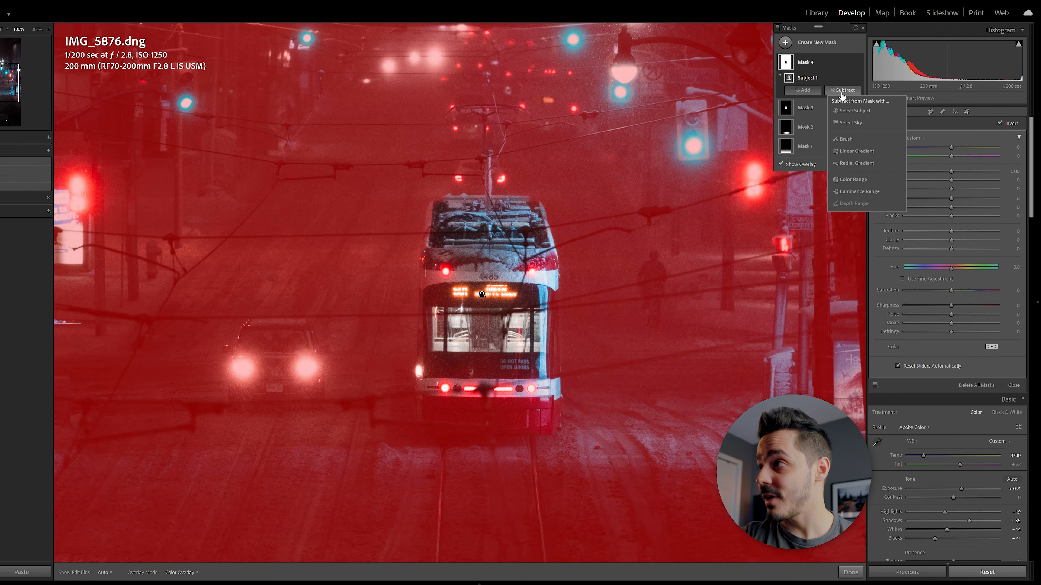
left_click(850, 140)
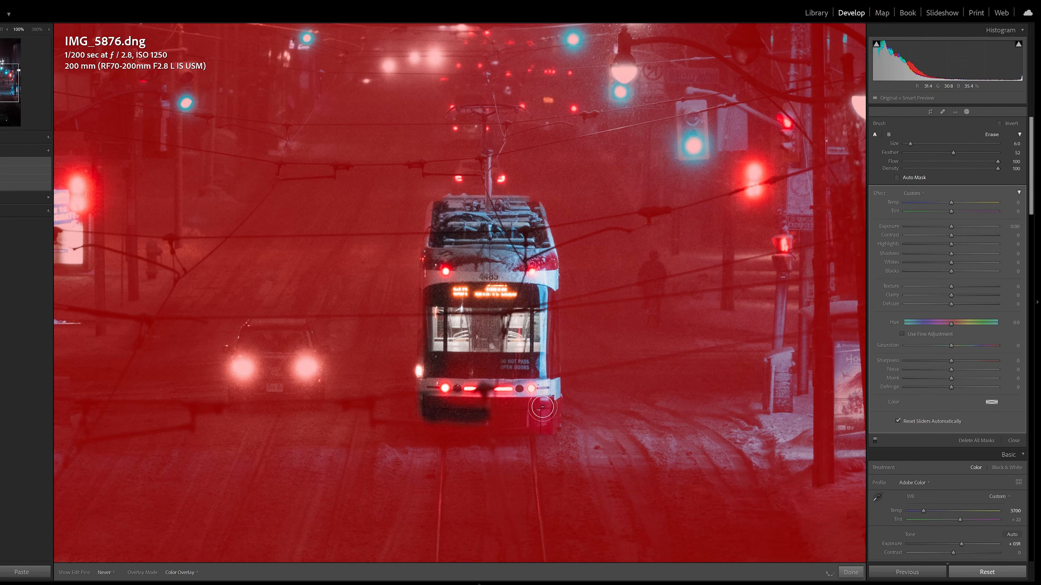
left_click_drag(542, 418, 422, 352)
left_click(897, 178)
left_click_drag(953, 152, 974, 153)
key("ctrl+=")
left_click_drag(574, 513, 401, 364)
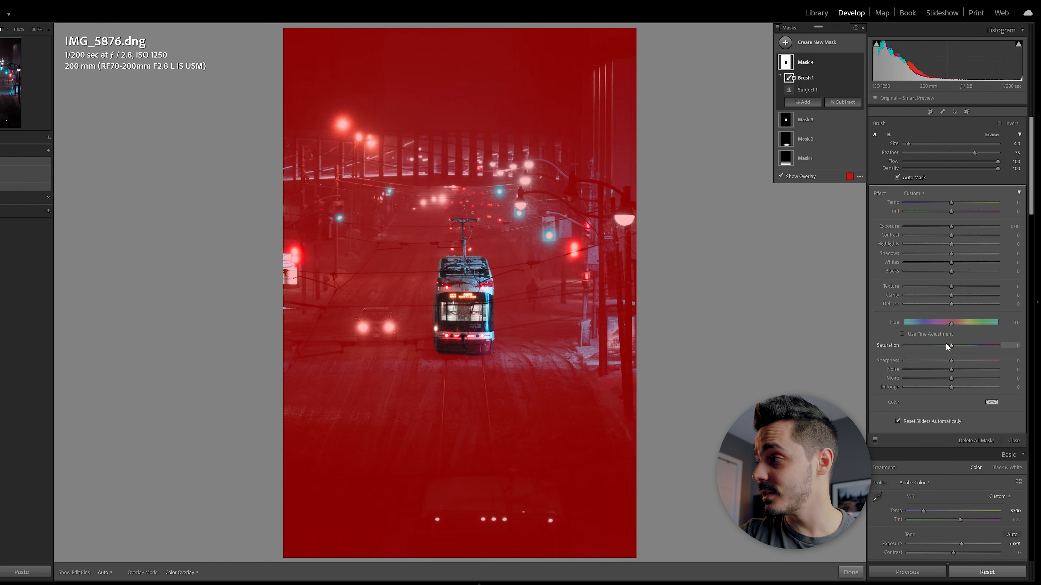
- Set the background mask's saturation to -24 and its temperature to -46
left_click_drag(951, 345, 873, 359)
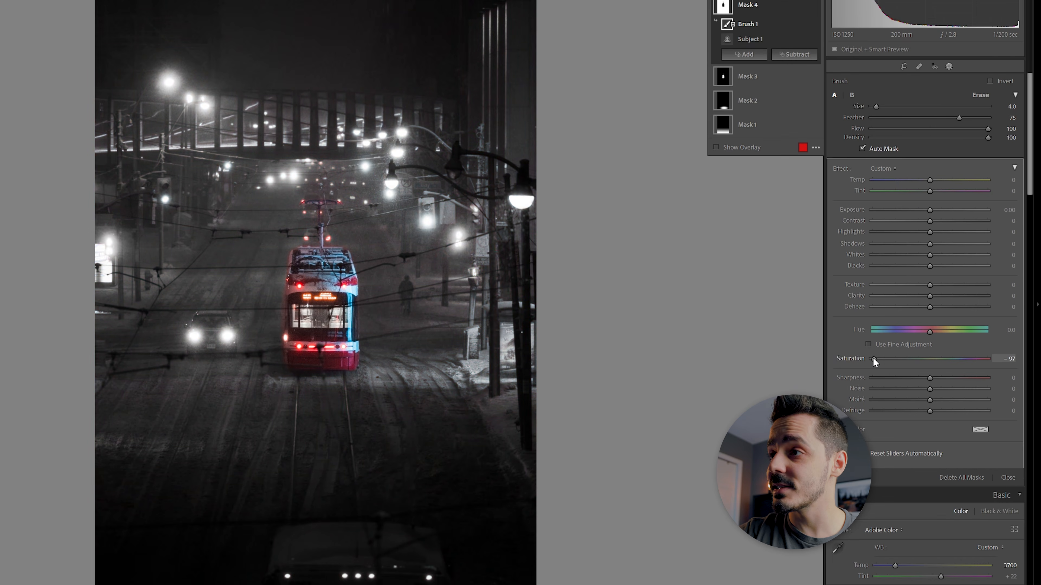
left_click_drag(873, 358, 916, 365)
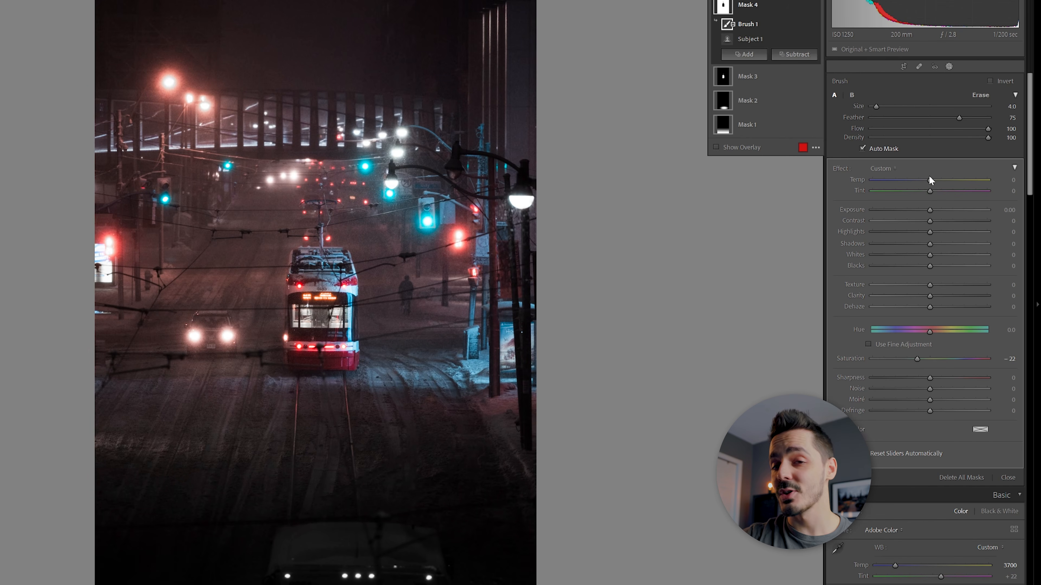
left_click_drag(930, 180, 904, 182)
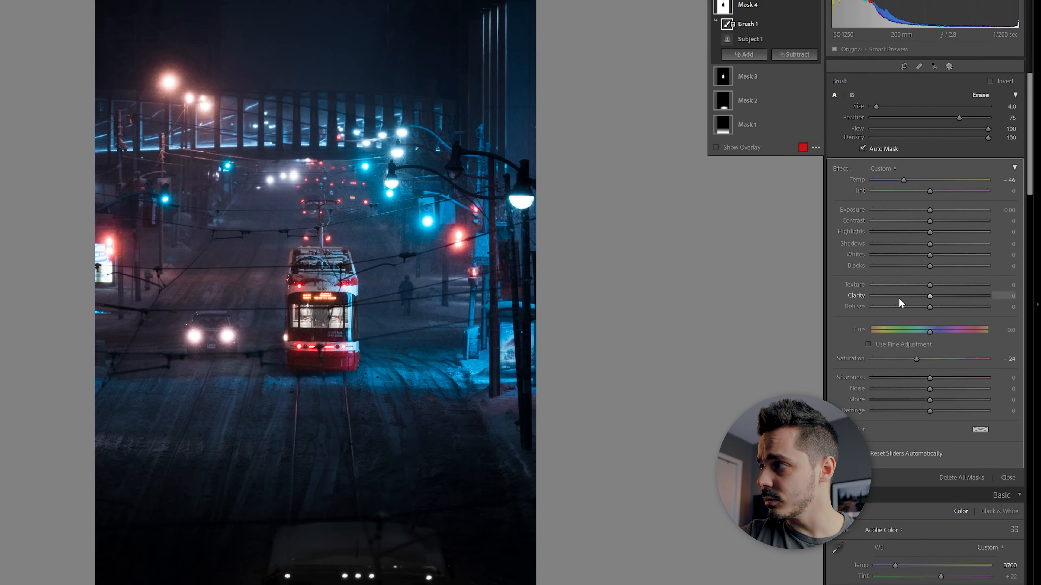
- Set the background mask's clarity to -59, dehaze to -2 and texture to about -11, and lower its sharpness
left_click_drag(899, 298, 859, 299)
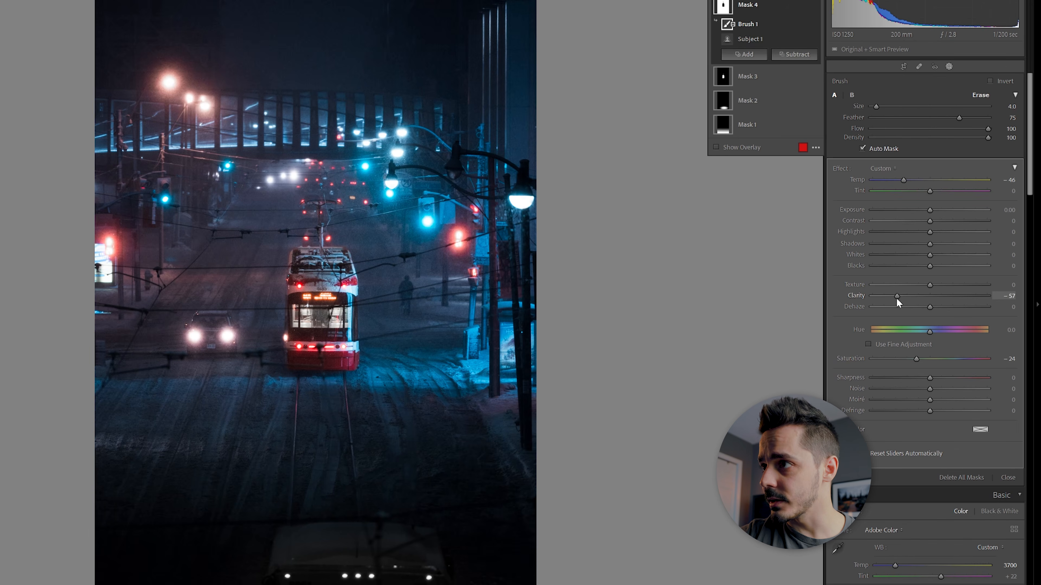
left_click_drag(876, 293, 893, 307)
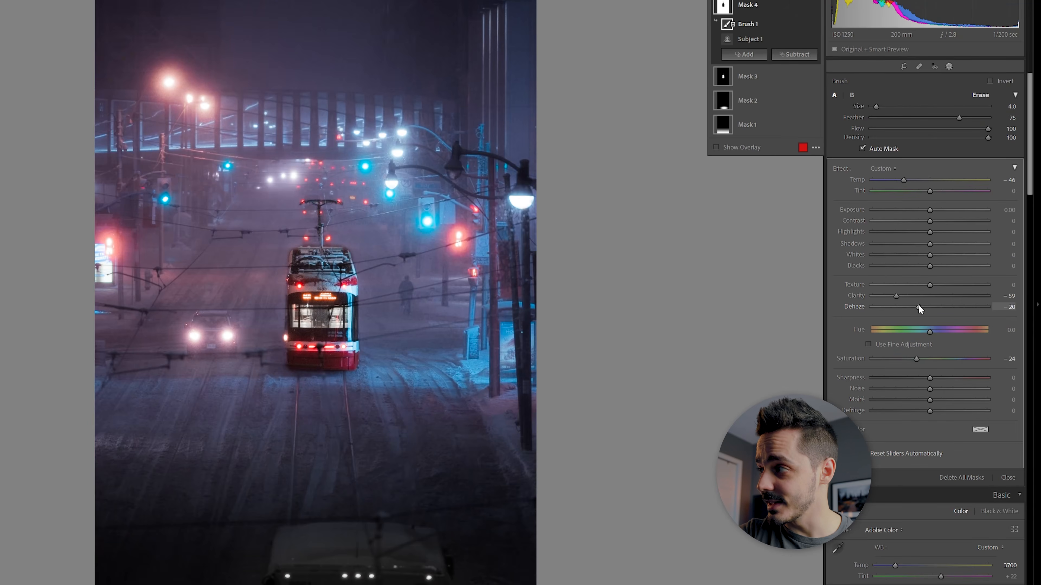
left_click_drag(917, 304, 927, 305)
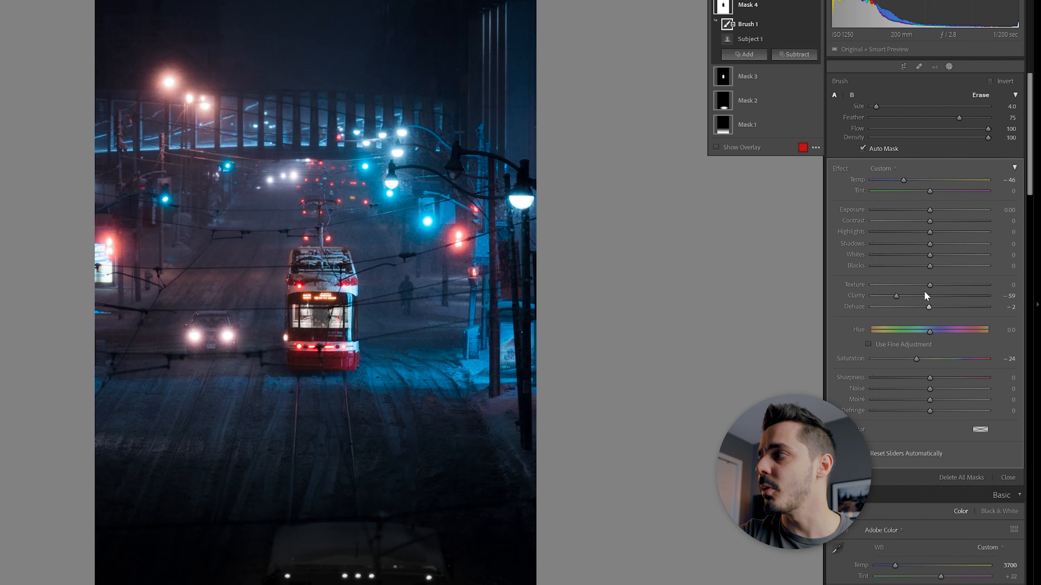
left_click_drag(920, 285, 919, 285)
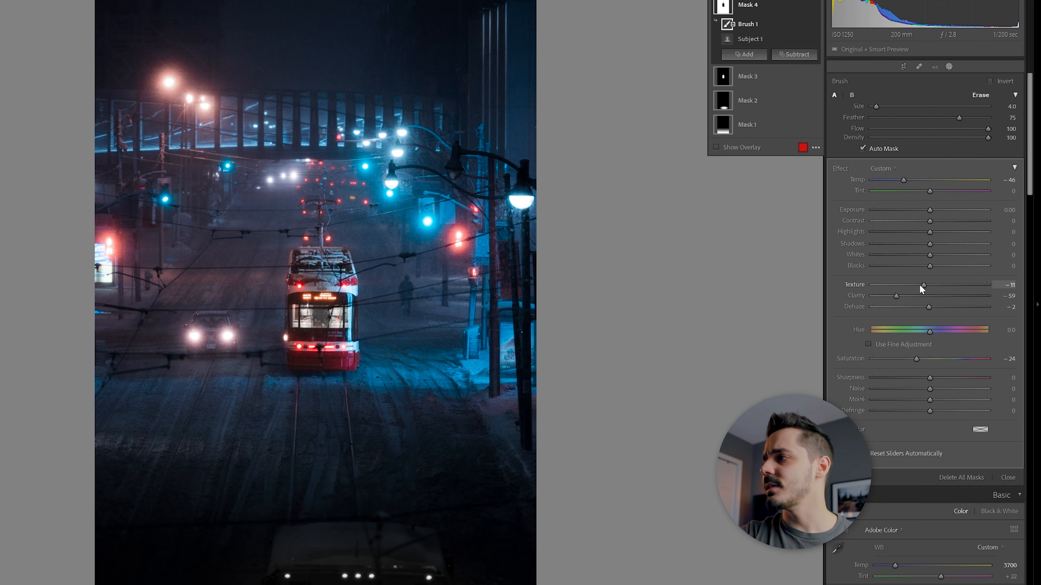
left_click(910, 377)
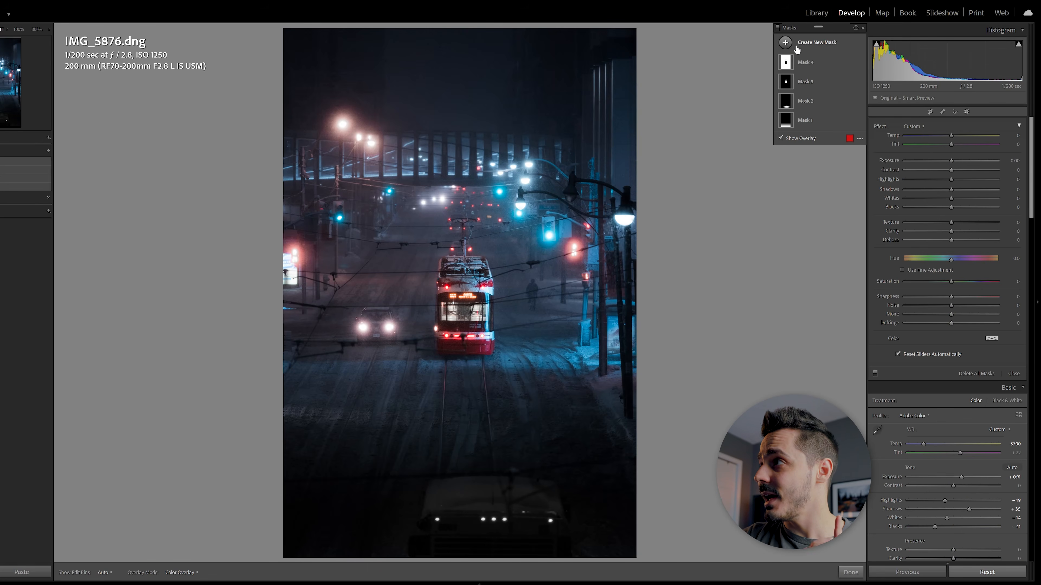
- Add a radial gradient mask over the blue-lit sidewalk and poles beside the streetcar, centred near the photo's right edge
left_click(785, 42)
left_click(832, 112)
left_click_drag(581, 322, 667, 214)
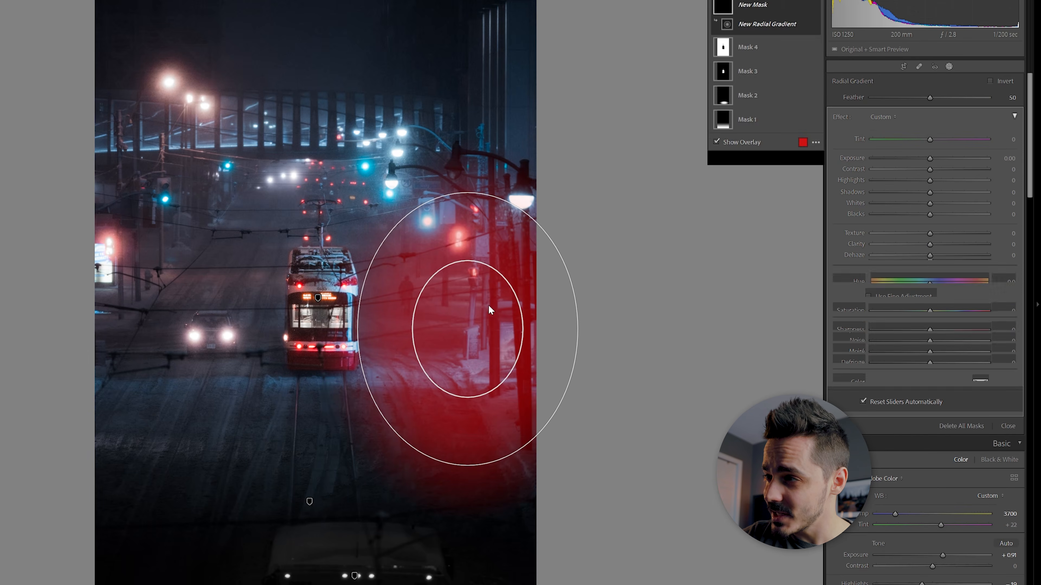
left_click_drag(489, 310, 517, 300)
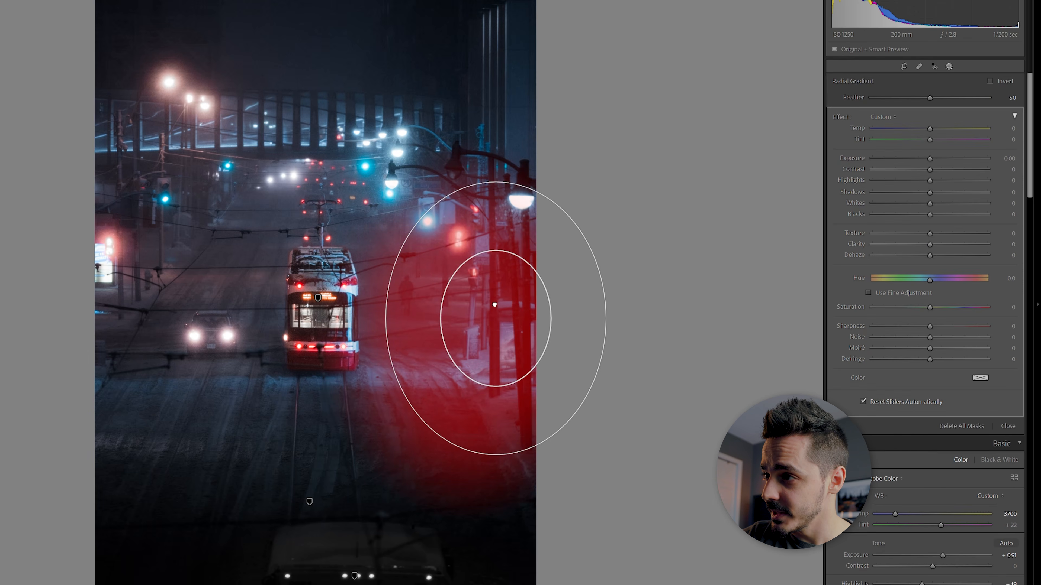
- Set the sidewalk radial mask's exposure to 0.38, dehaze to -15 and temperature to about -17
left_click_drag(931, 160, 934, 156)
left_click_drag(929, 255, 920, 255)
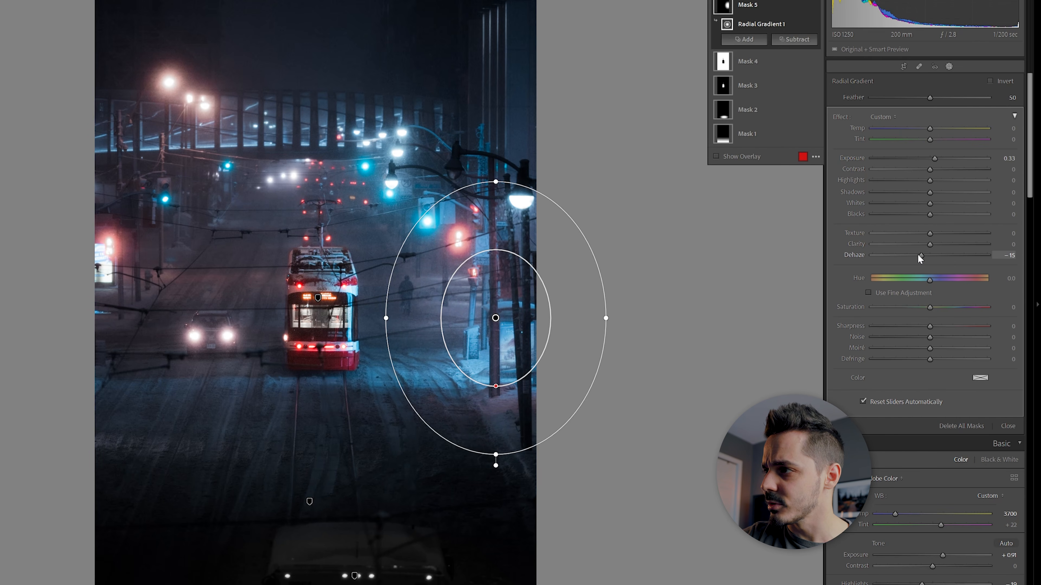
left_click_drag(930, 159, 920, 126)
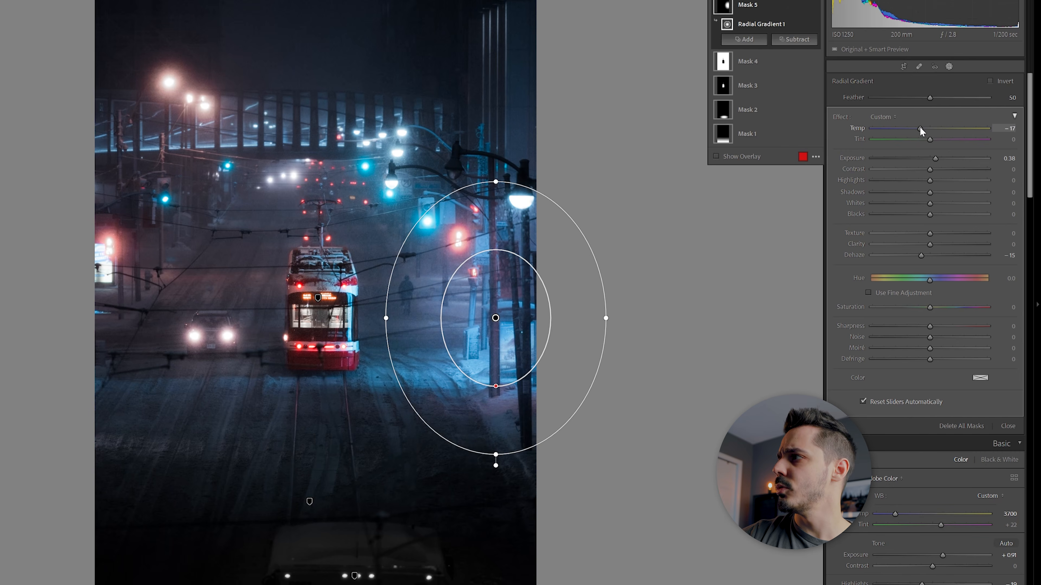
- Add a radial gradient mask over the lit sign at the photo's left edge with temperature 14, and start a linear gradient mask
left_click(949, 67)
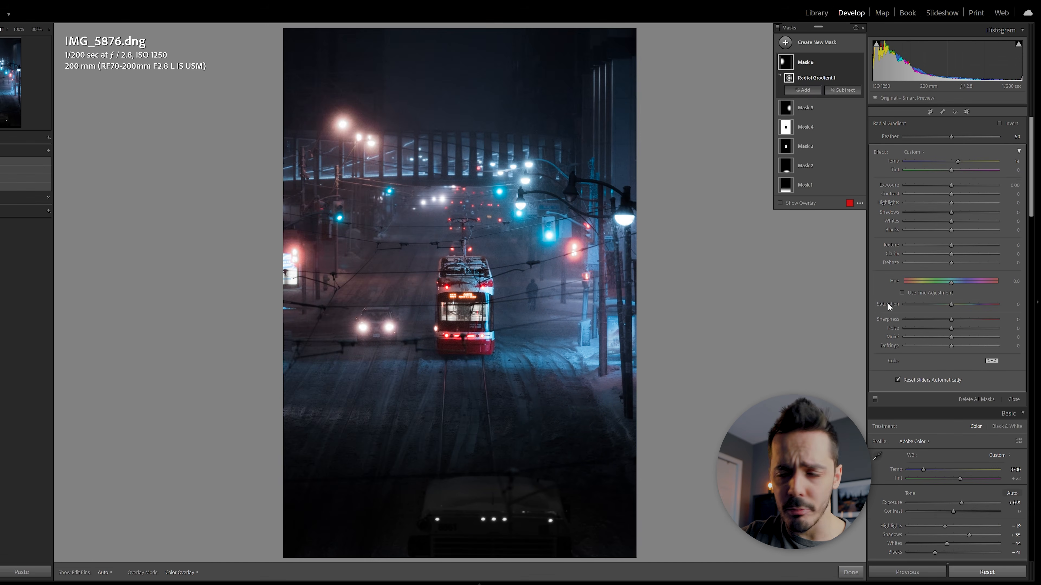
key("shift+w")
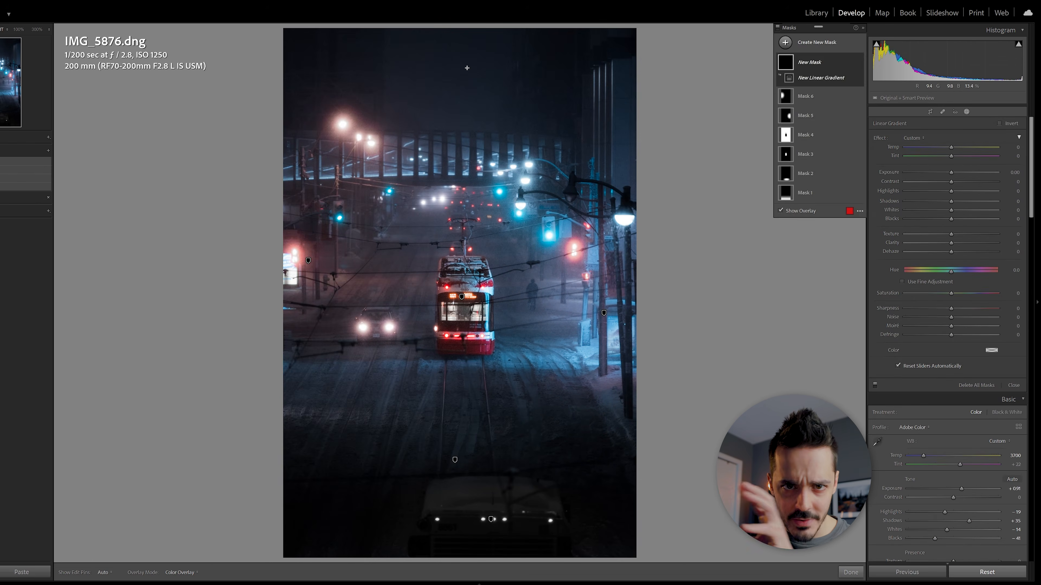
key("shift+w")
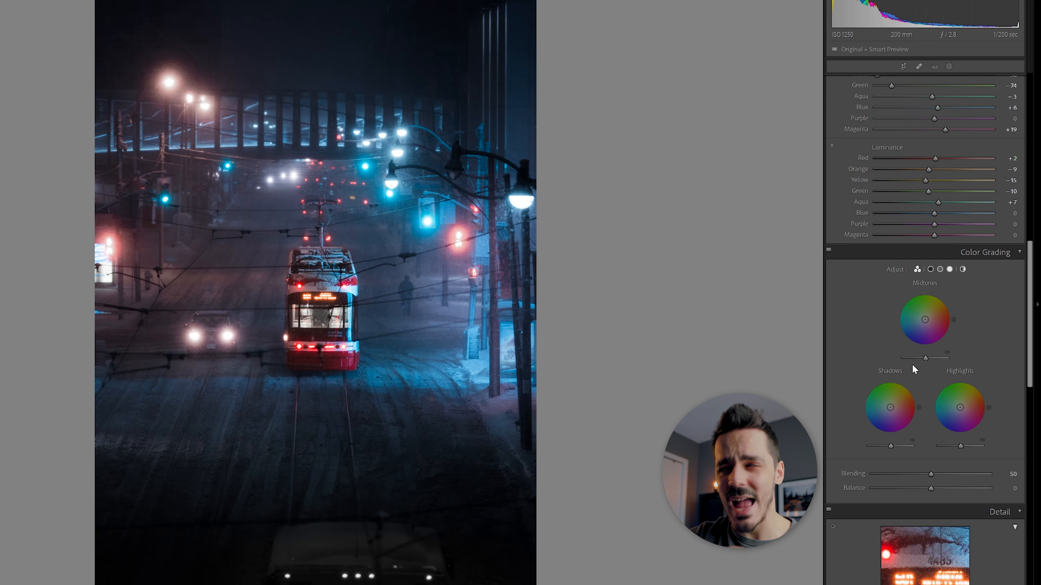
- Tint the shadows blue in Color Grading with hue about 219 and saturation about 35
left_click_drag(895, 413, 883, 412)
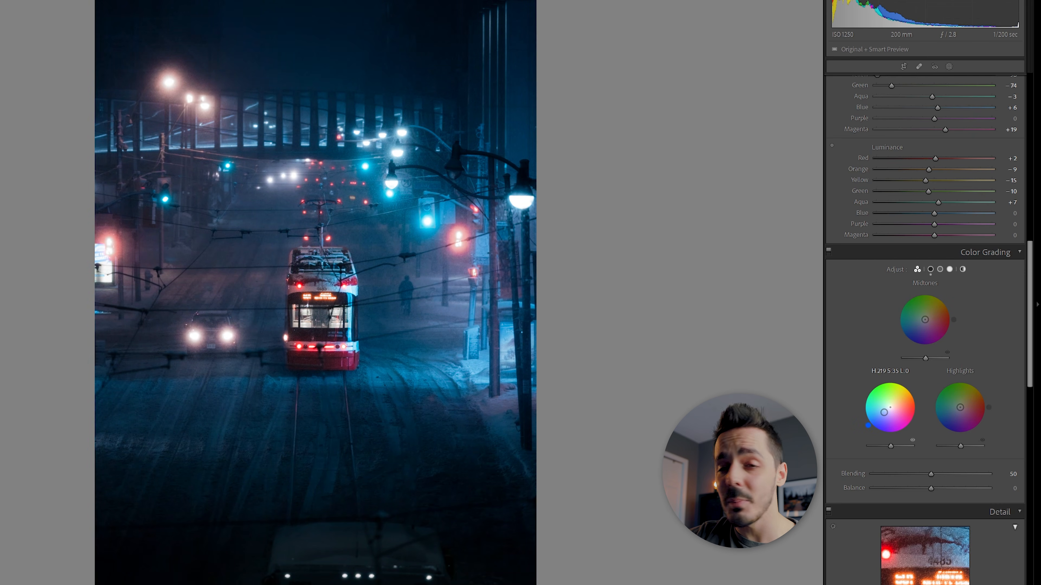
- Shift the shadow tint slightly toward teal and darken it a little, and tint the midtones teal with raised luminance
left_click_drag(868, 425, 886, 446)
left_click_drag(925, 320, 917, 318)
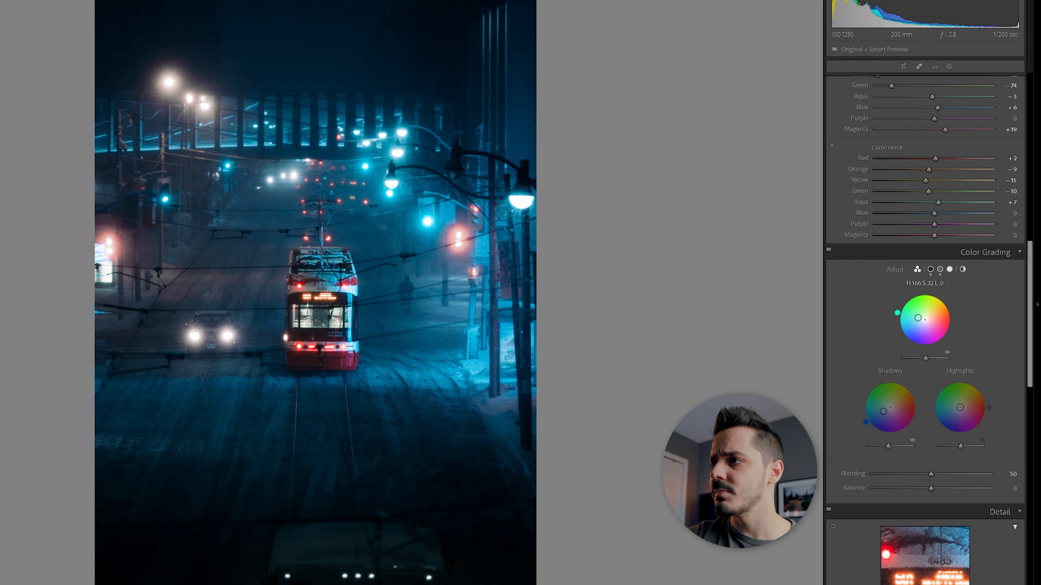
left_click_drag(919, 323, 920, 320)
mouse_move(925, 358)
left_mouse_down()
mouse_move(945, 361)
mouse_move(937, 366)
left_mouse_up()
- Tint the highlights orange in Color Grading with hue 31 and saturation about 52
left_click_drag(960, 407, 965, 403)
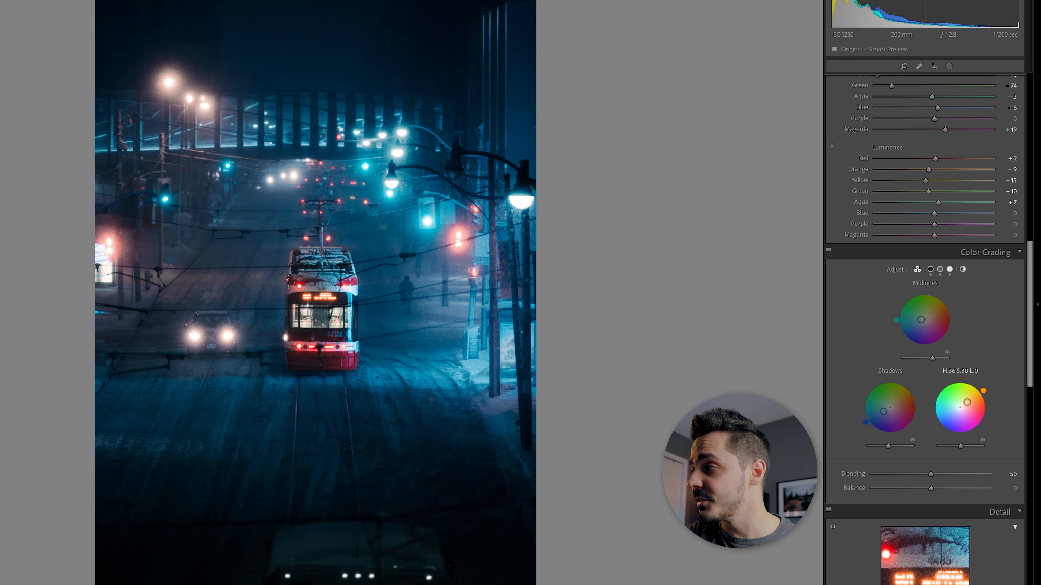
mouse_move(983, 391)
left_mouse_down()
mouse_move(932, 405)
mouse_move(937, 425)
mouse_move(950, 381)
mouse_move(984, 391)
left_mouse_up()
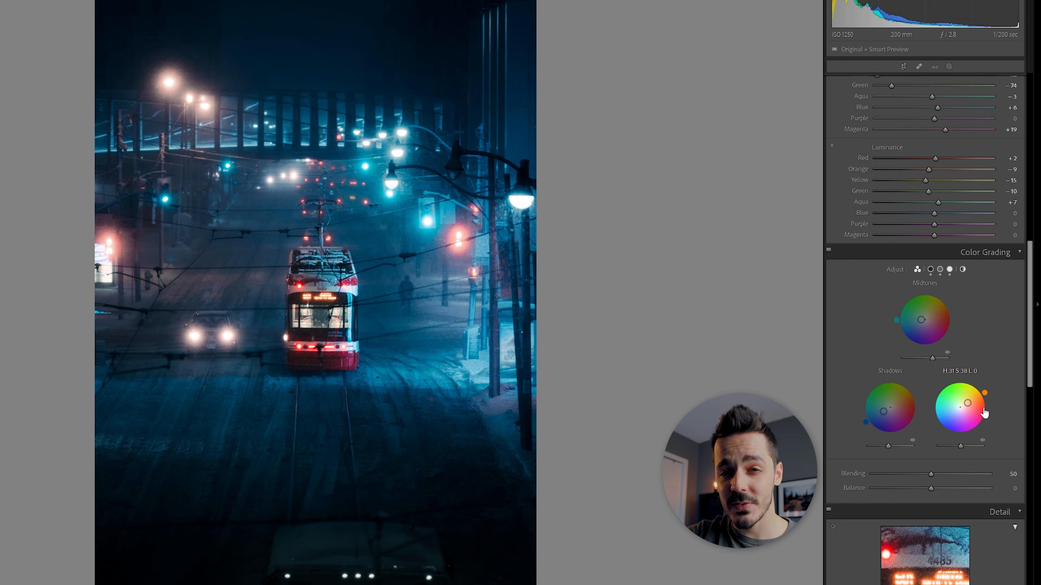
left_click_drag(969, 406, 975, 398)
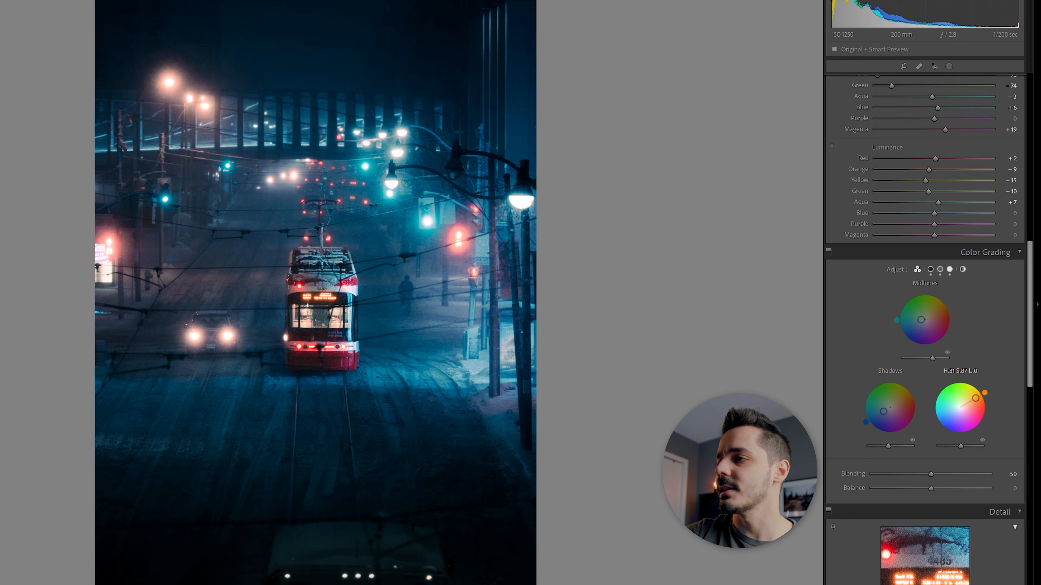
left_click(329, 327)
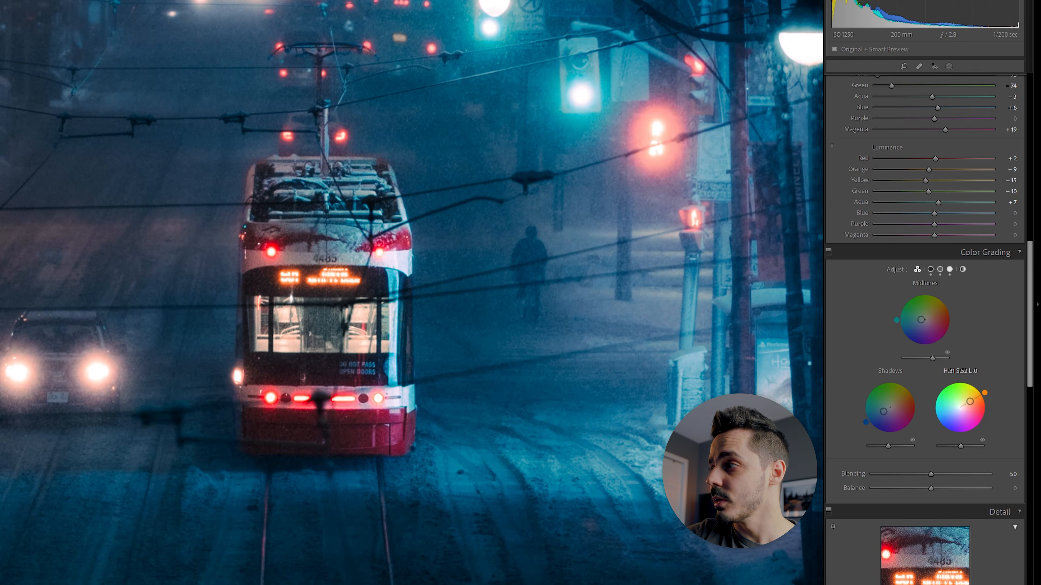
- Raise the highlights' luminance to about 40 and shift their tint toward yellow, comparing the photo with and without Color Grading
left_click_drag(962, 446, 969, 445)
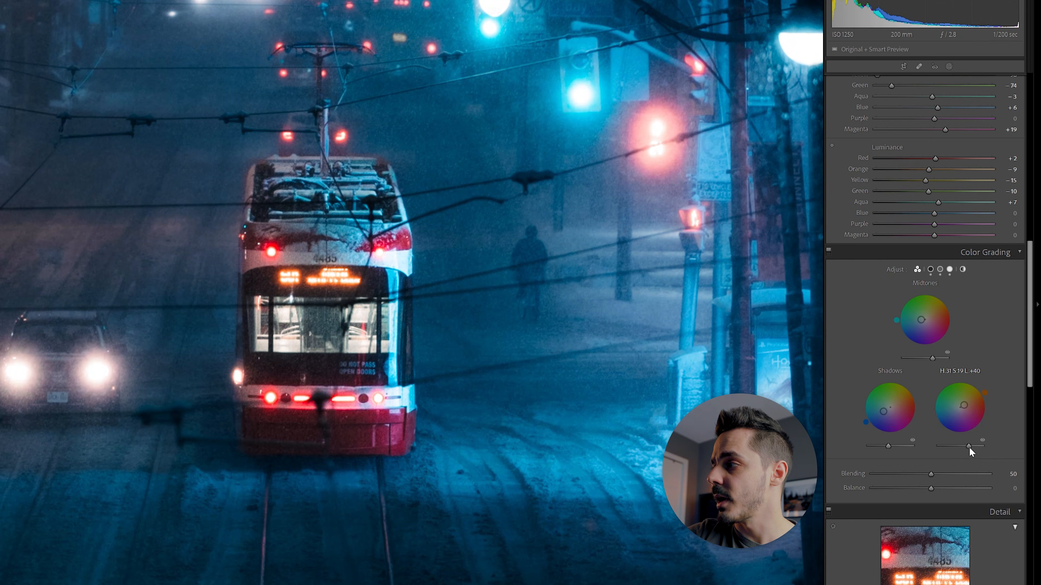
left_click_drag(964, 405, 969, 402)
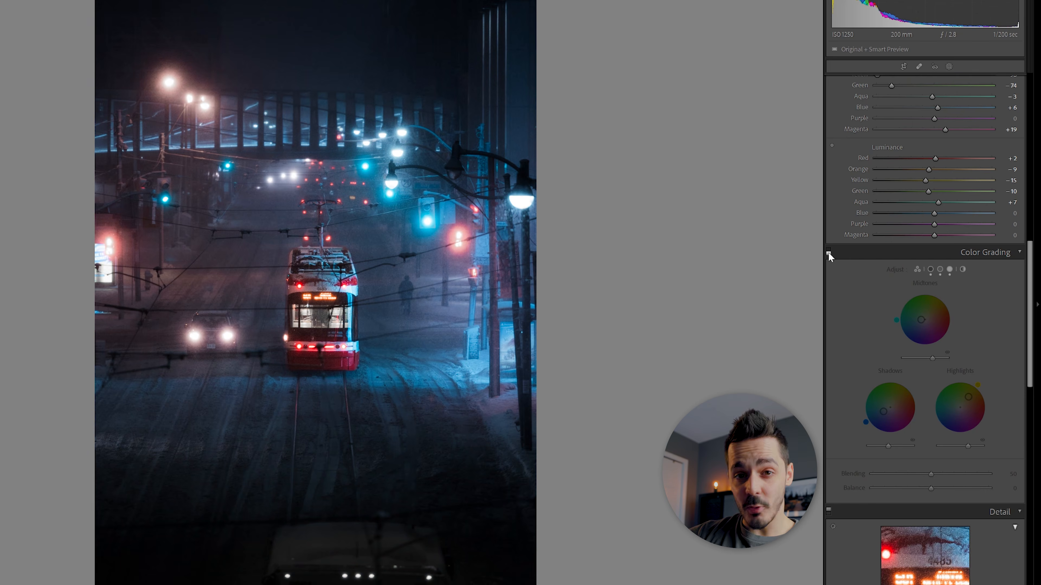
left_click(830, 255)
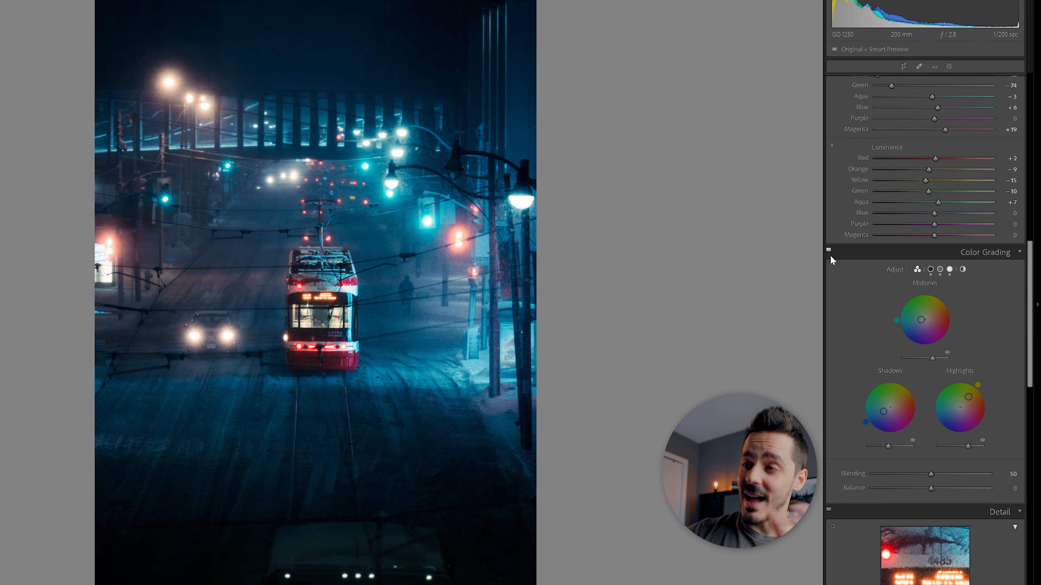
left_click_drag(968, 397, 970, 398)
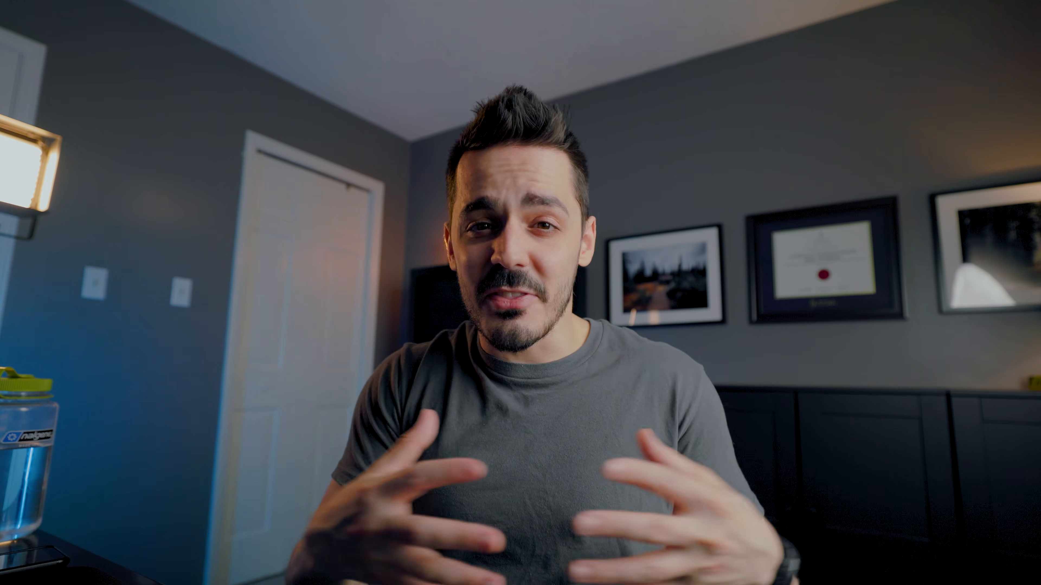